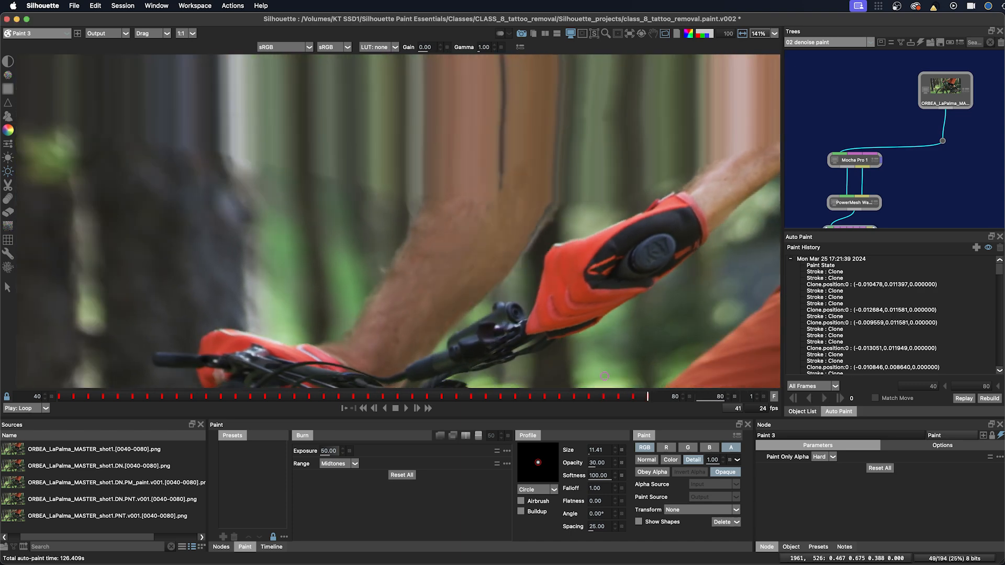
Step: Go to frame 52 and enlarge the node tree area above the paint history to expose the whole node chain
mouse_move(616, 397)
left_mouse_down()
mouse_move(98, 409)
mouse_move(673, 413)
mouse_move(252, 403)
mouse_move(497, 400)
mouse_move(221, 366)
mouse_move(236, 365)
left_mouse_up()
left_click_drag(806, 230, 806, 278)
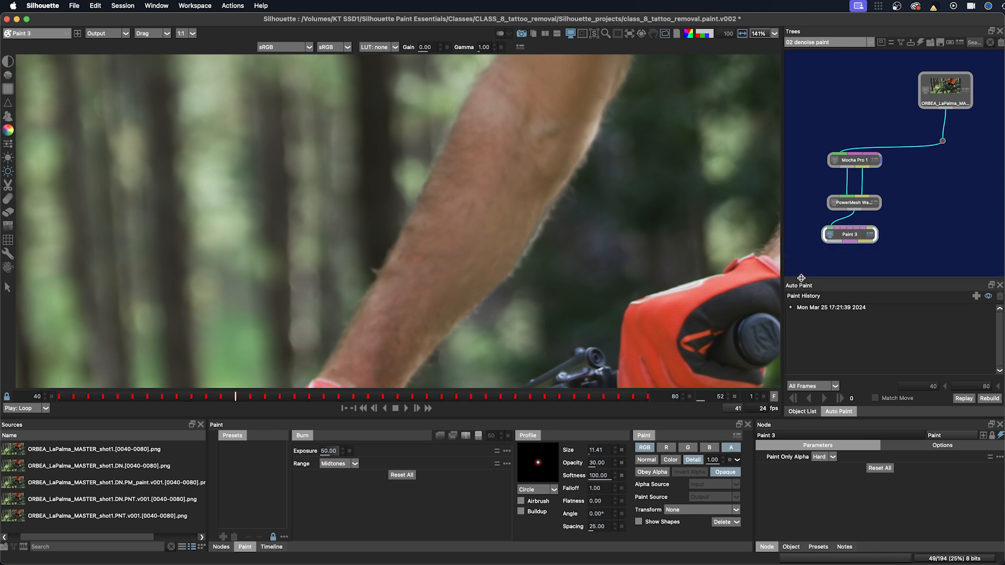
left_click_drag(910, 234, 887, 190)
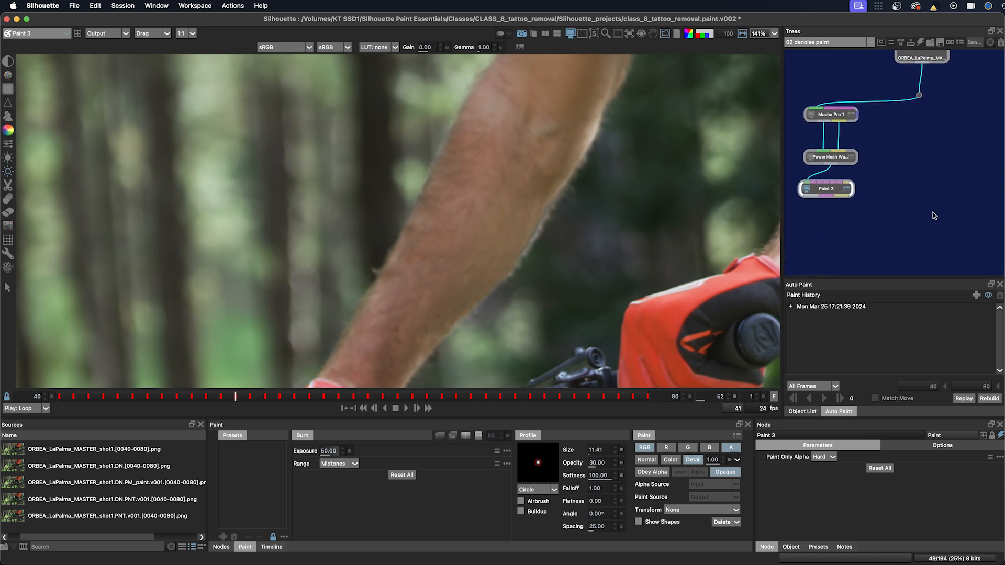
Step: Duplicate the PowerMesh Warp node below Paint 3 and connect its image input to Paint 3's Paint Only output
left_click(830, 157)
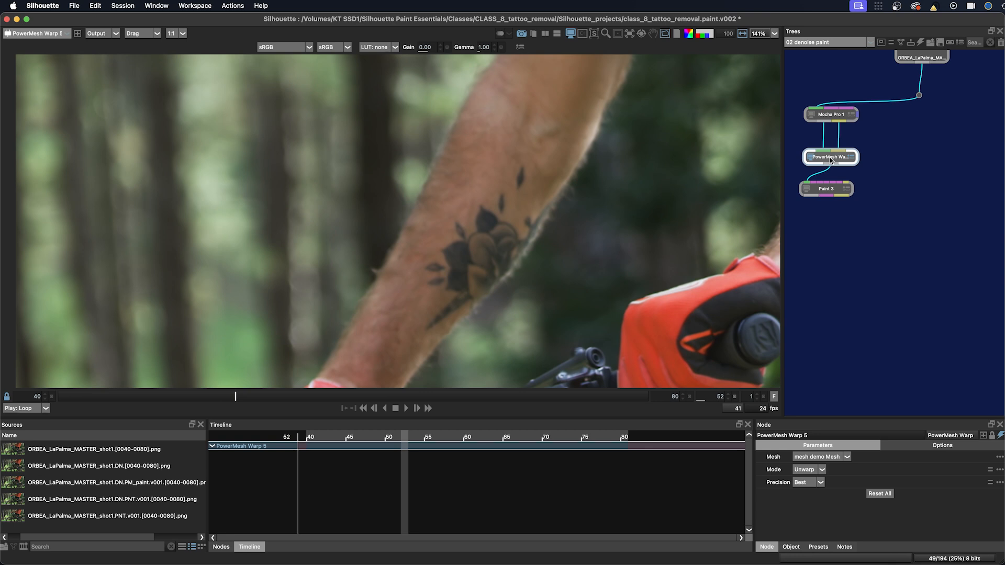
left_click(821, 237)
key("ctrl+v")
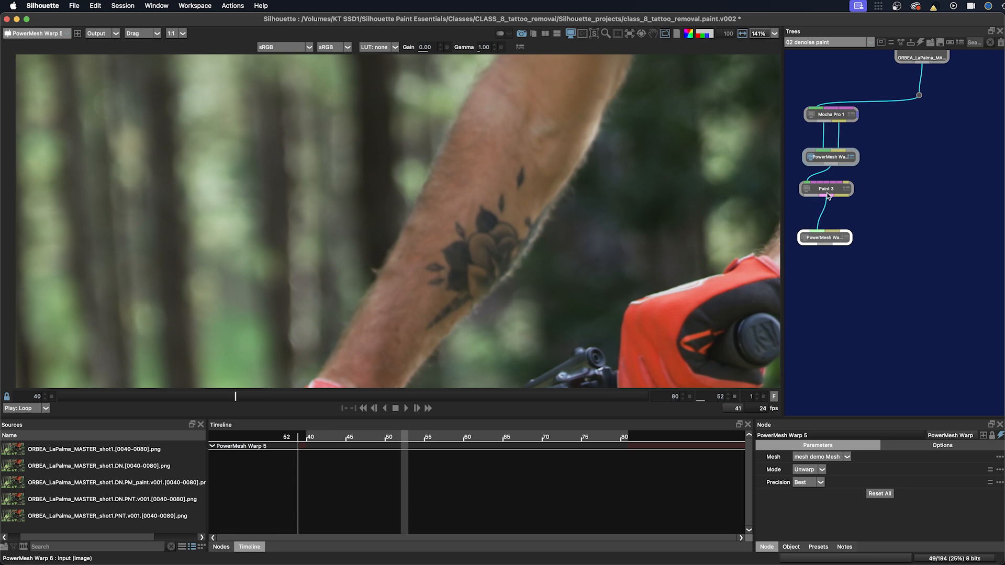
left_click_drag(826, 192, 827, 195)
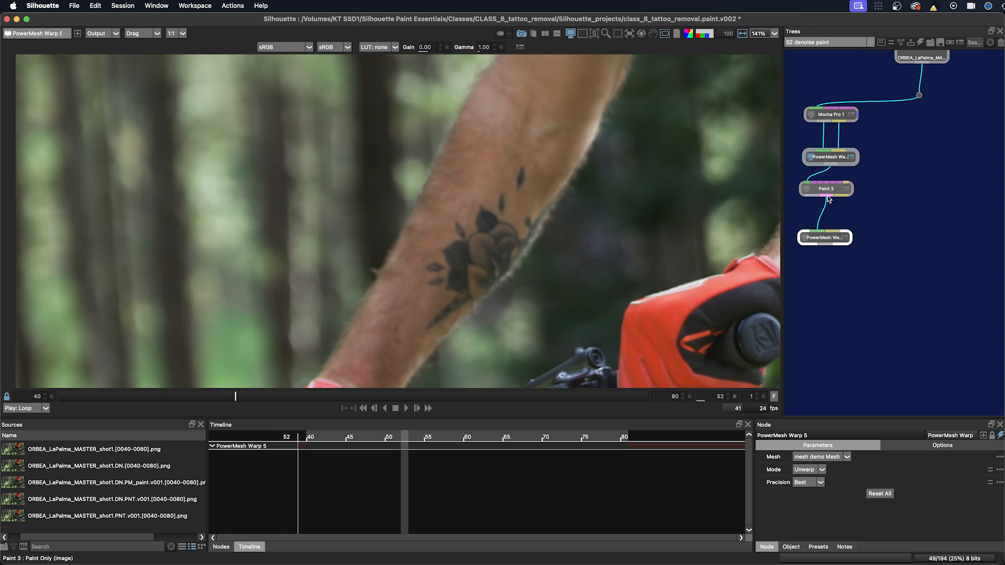
Step: Connect Mocha Pro 1's data output to the new PowerMesh Warp's second input, routing the connection around the other nodes with a dot
mouse_move(840, 239)
left_mouse_down()
mouse_move(860, 240)
mouse_move(884, 137)
mouse_move(840, 114)
left_mouse_up()
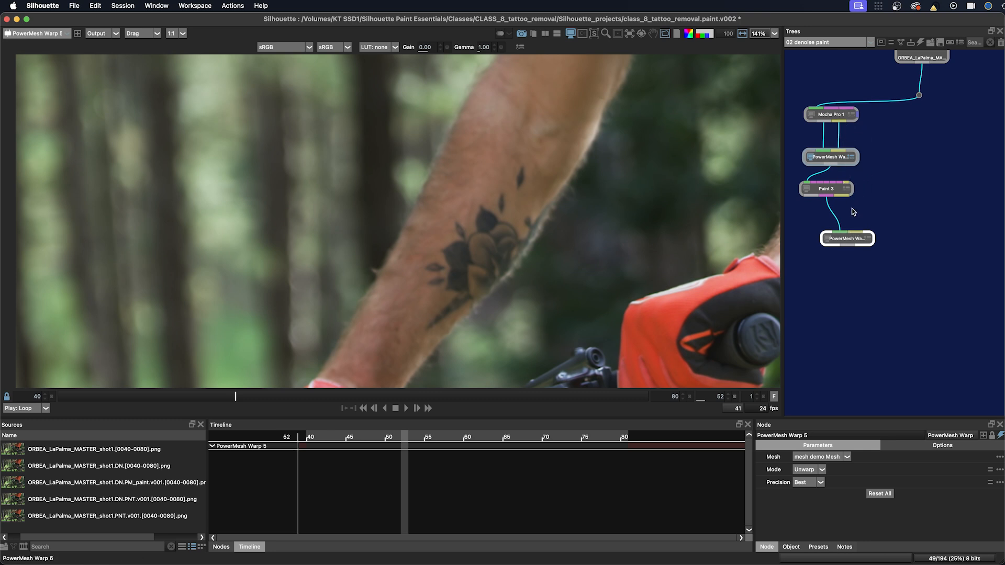
left_click_drag(856, 232, 842, 124)
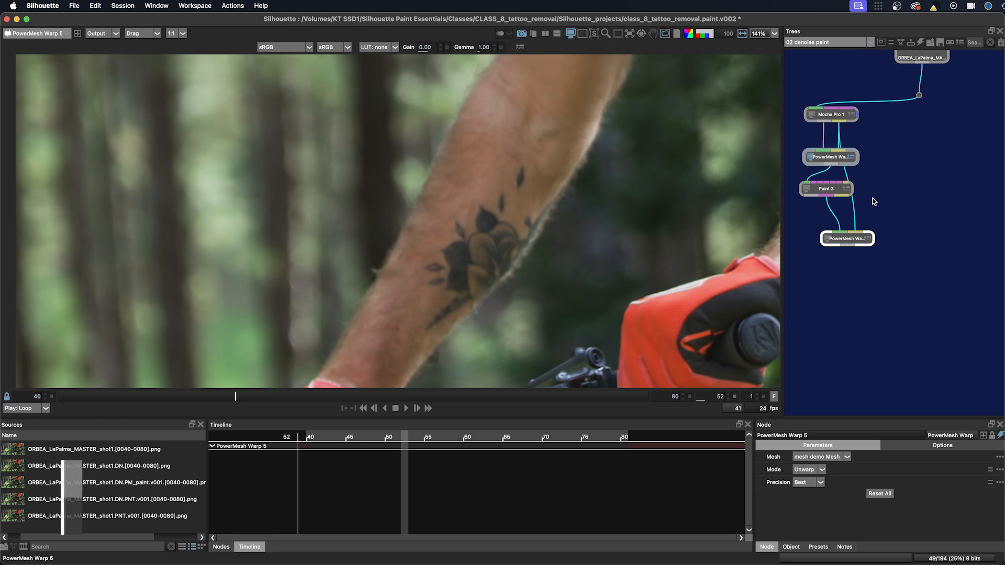
left_click(855, 217, "alt")
left_click(855, 215, "alt")
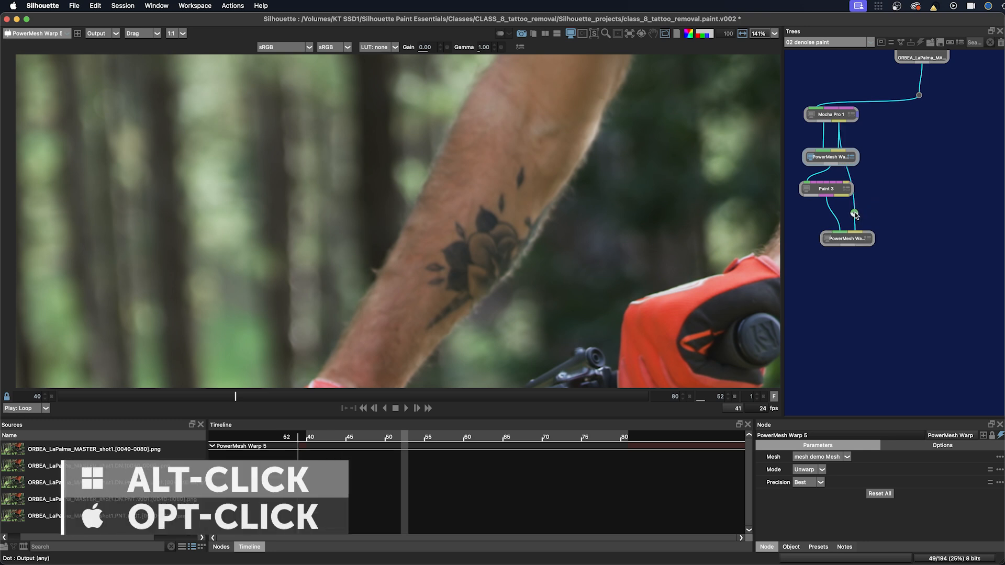
left_click_drag(855, 214, 902, 161)
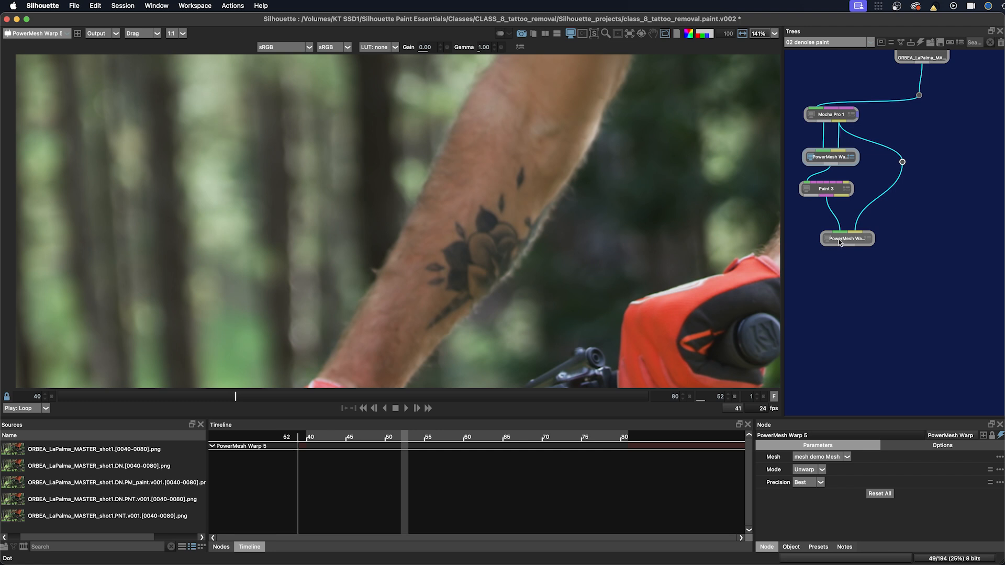
left_click_drag(838, 240, 830, 243)
left_click_drag(903, 165, 905, 166)
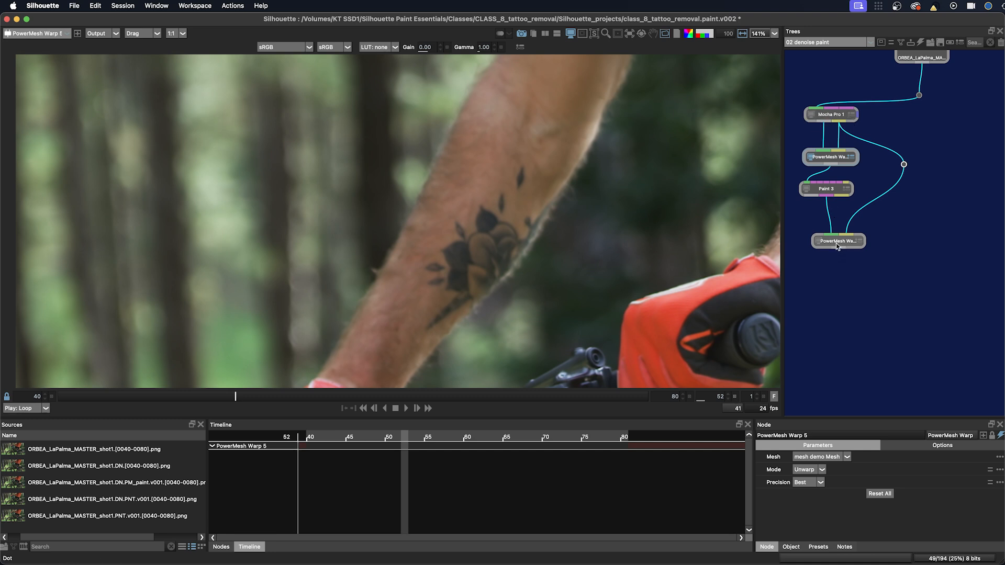
Step: View the duplicated PowerMesh Warp node below Paint 3 and set its mode to Warp
left_click_drag(837, 243, 827, 239)
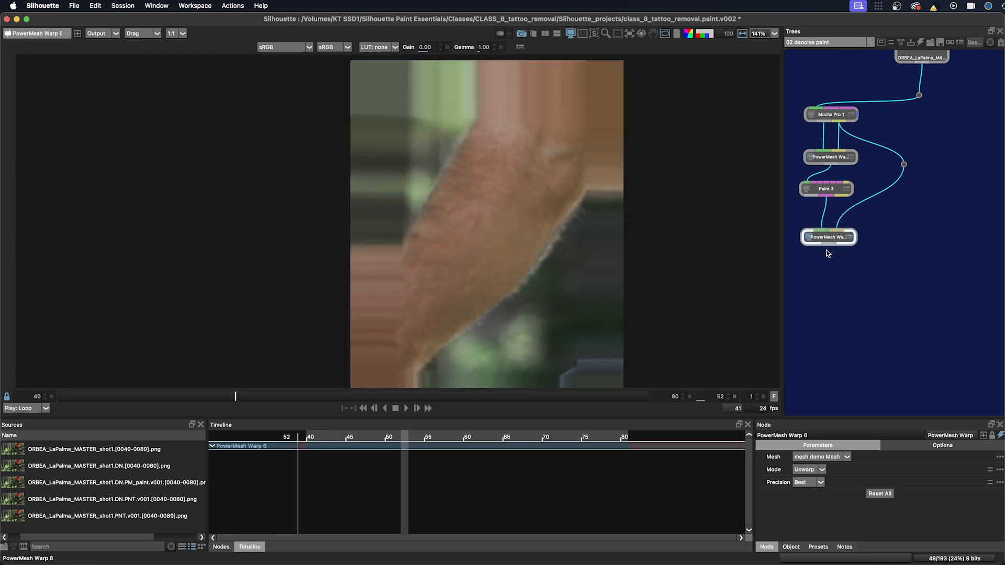
left_click(805, 471)
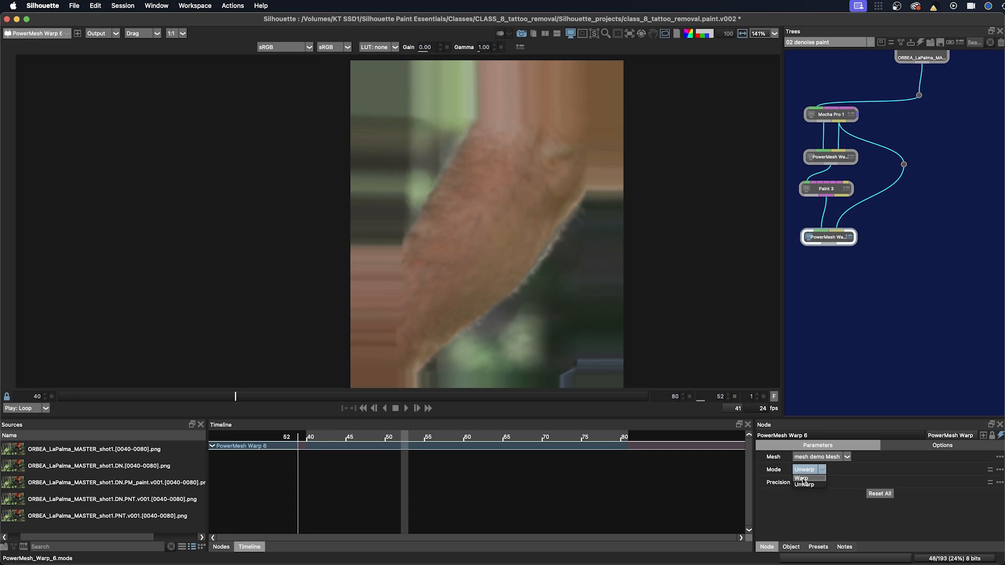
left_click(801, 479)
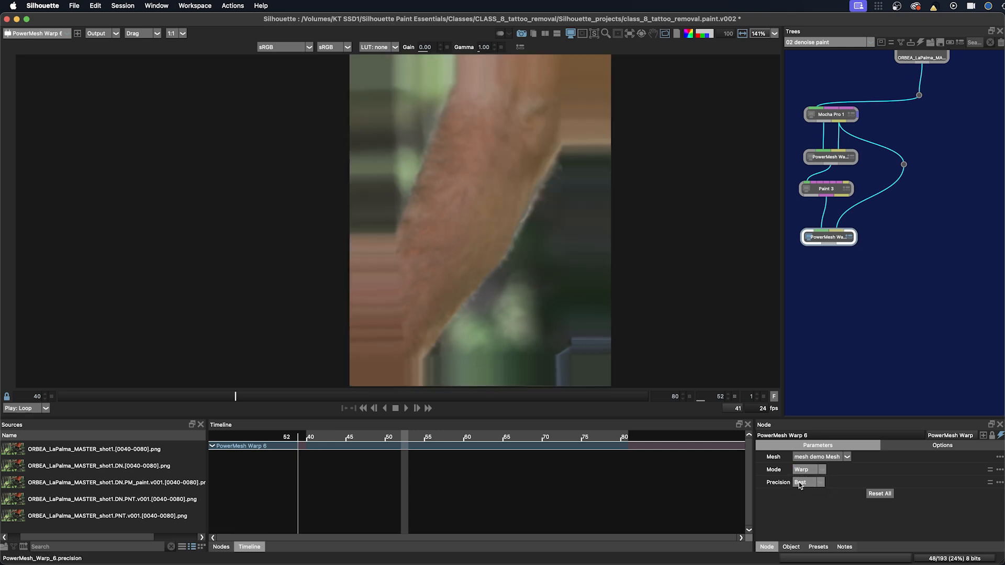
Step: Add a Composite node in the empty area below the node chain
left_click_drag(892, 291, 861, 323)
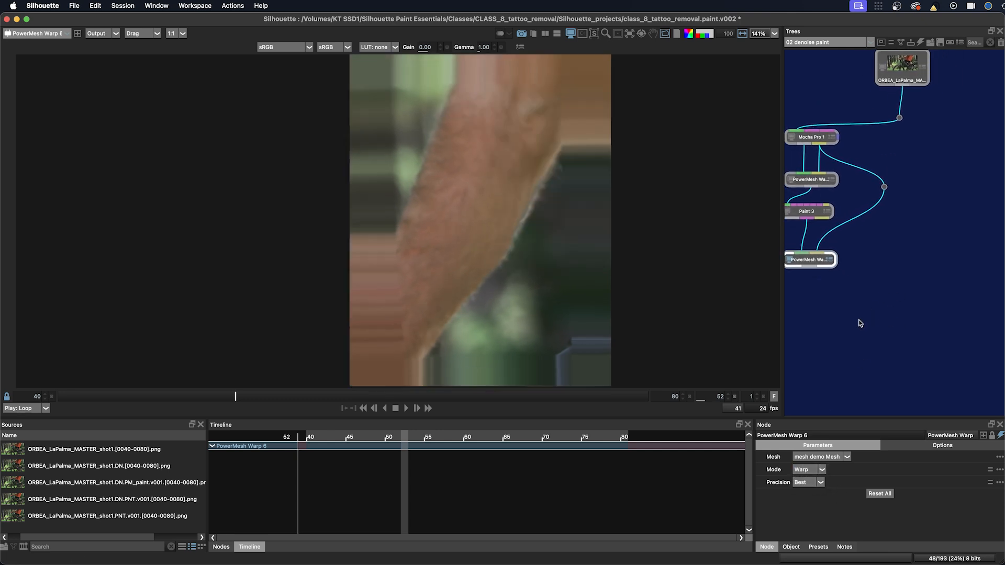
scroll(871, 322, "right", 3)
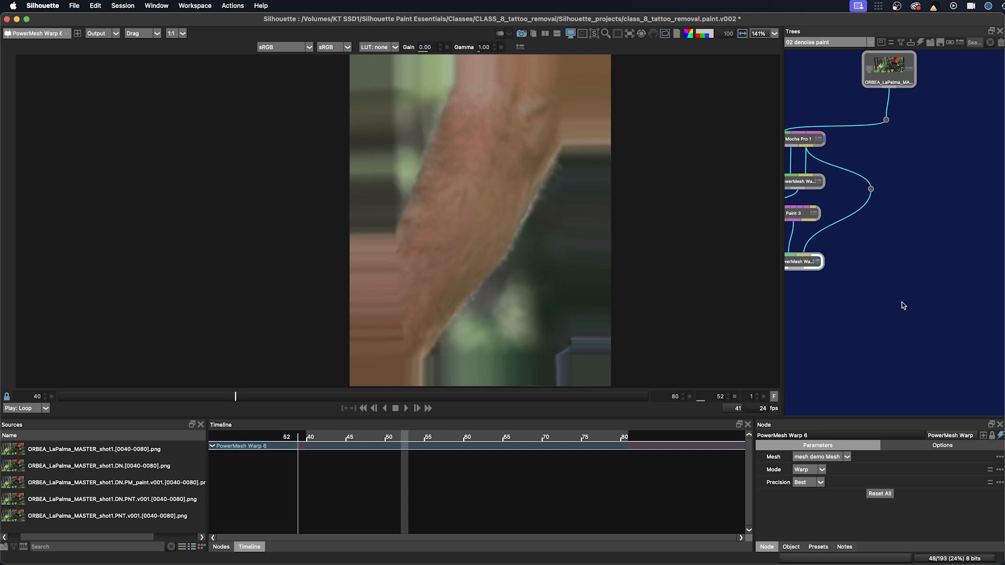
left_click(876, 290)
key("Tab")
type("comp")
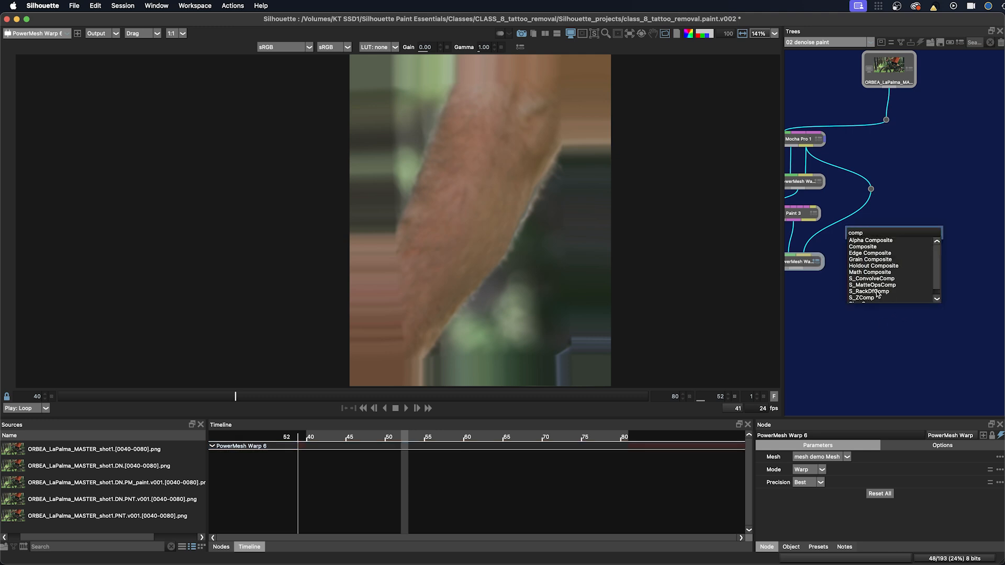
left_click(862, 247)
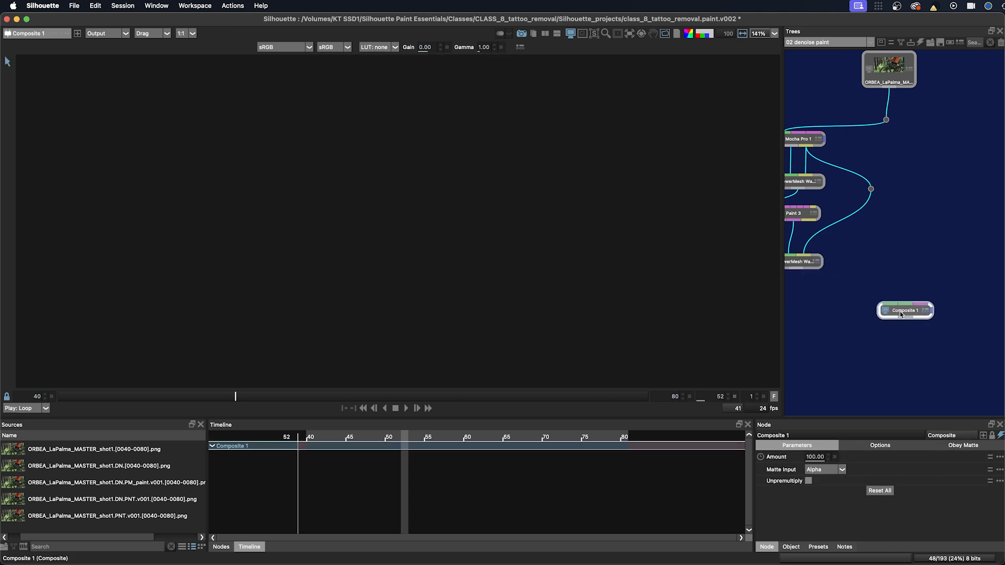
Step: Connect the source footage's dot to the Composite node's second input and the lower PowerMesh Warp to its first input
left_click_drag(901, 304, 886, 120)
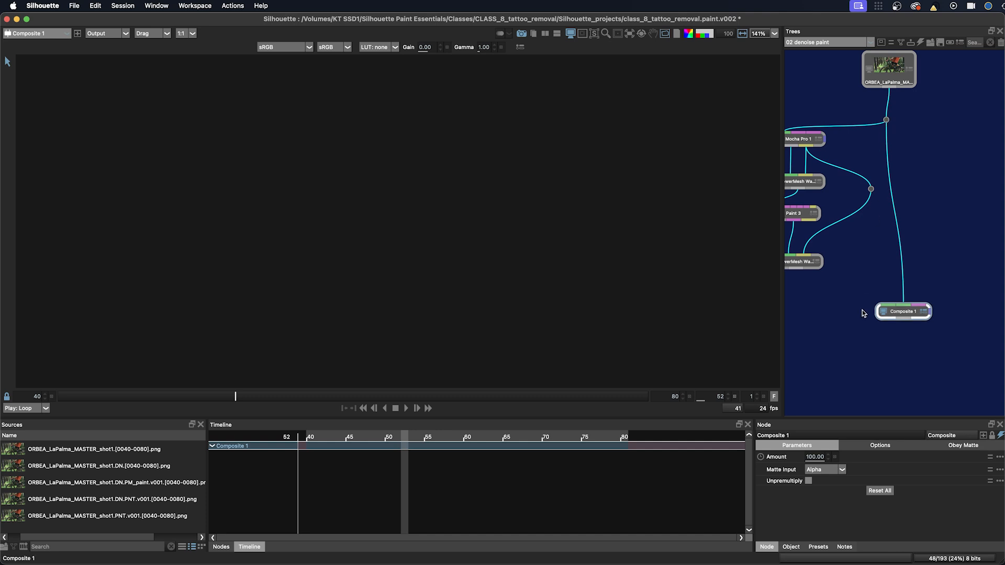
scroll(838, 280, "left", 3)
scroll(837, 280, "down", 2)
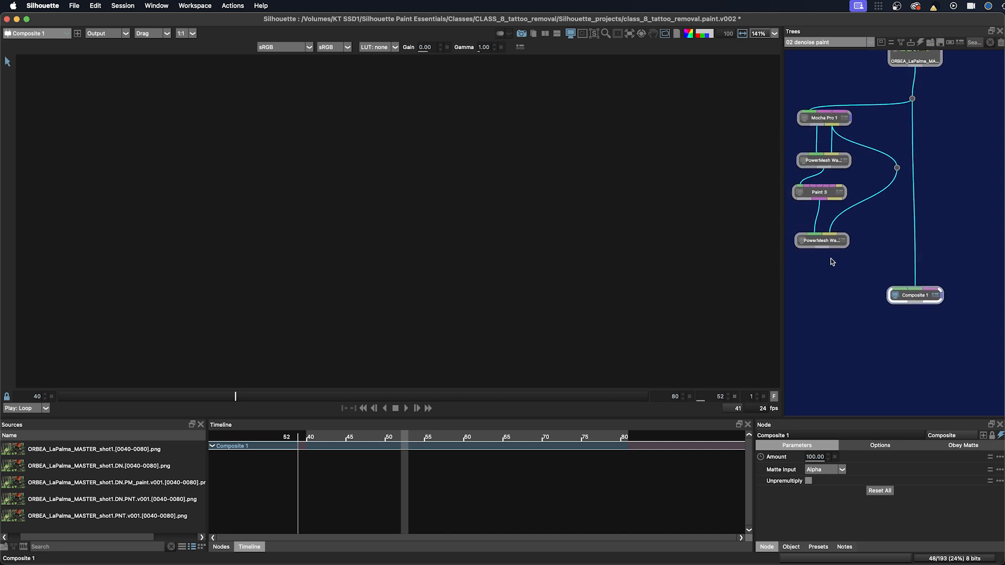
left_click_drag(823, 253, 899, 291)
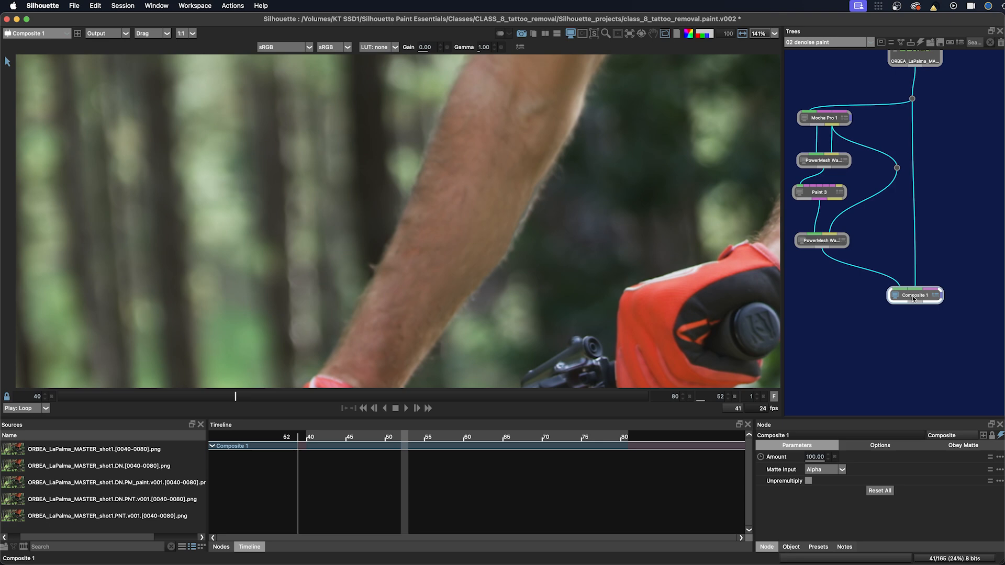
Step: Play and scrub through the shot to check the painted arm in the composite, ending at frame 65
left_click_drag(242, 393, 99, 420)
scroll(481, 307, "down", 2)
key("space")
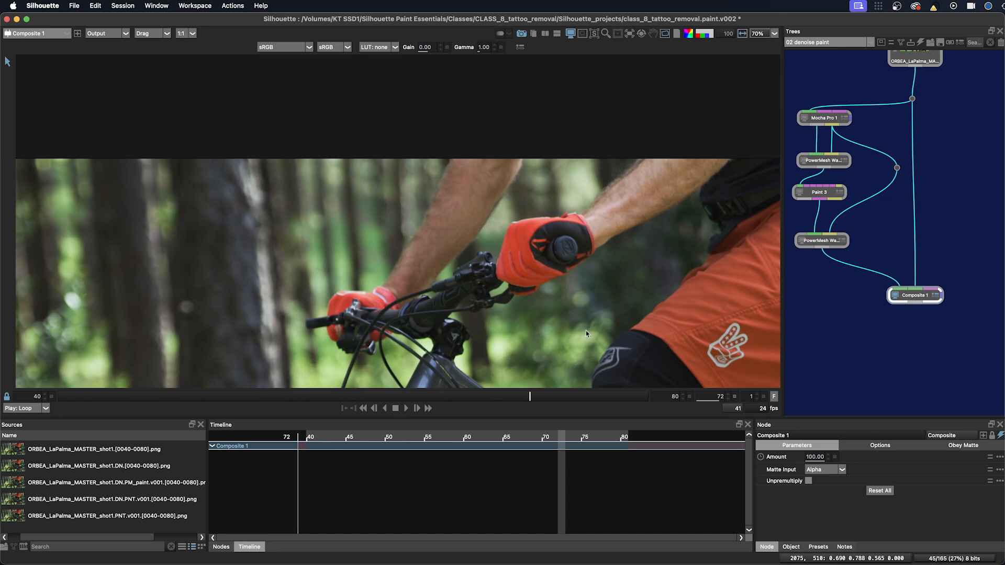
left_click_drag(881, 317, 855, 321)
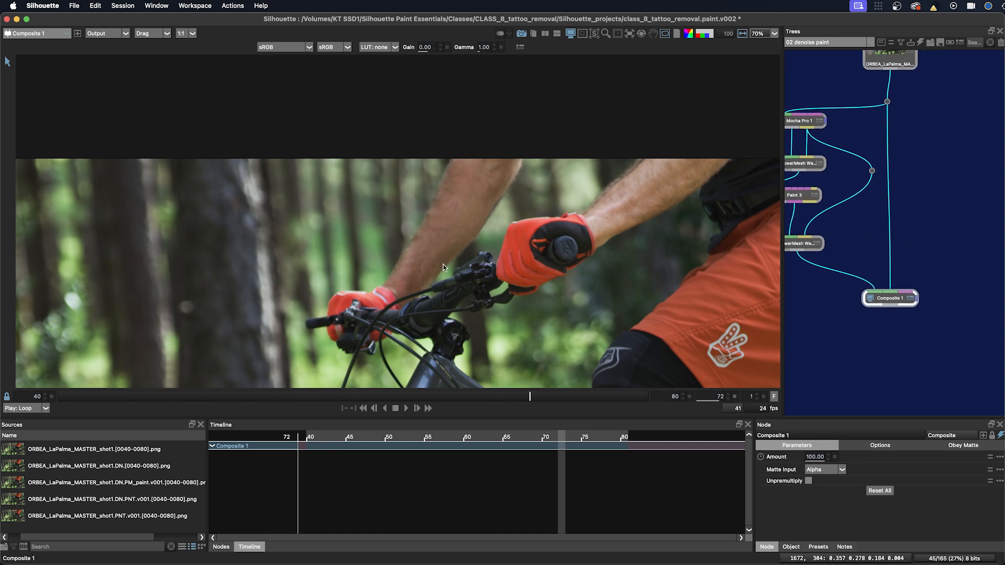
left_click_drag(492, 396, 427, 398)
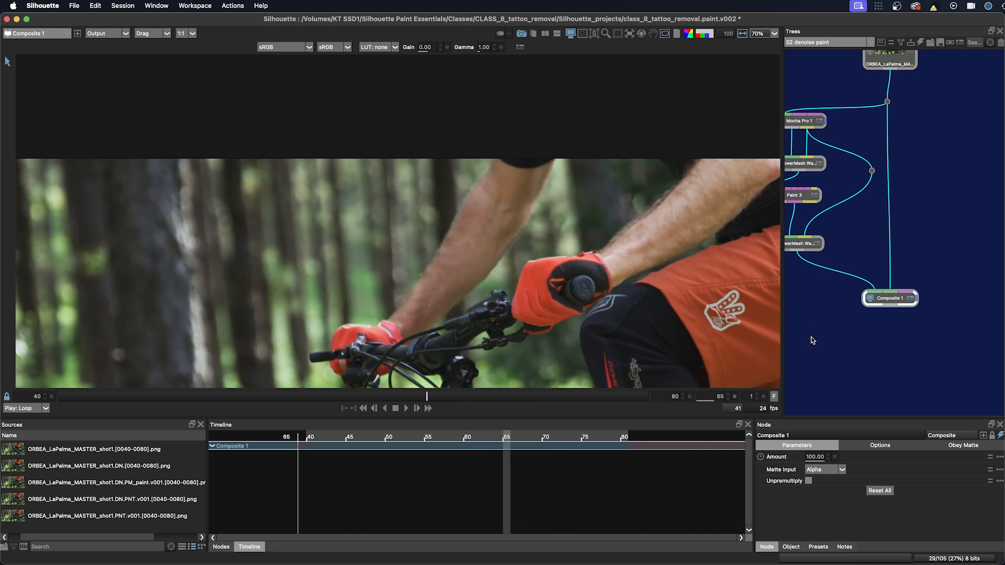
Step: Create a Roto node from the Mocha Pro 1 node and place it beside the source-to-Composite connection
left_click_drag(812, 341, 846, 353)
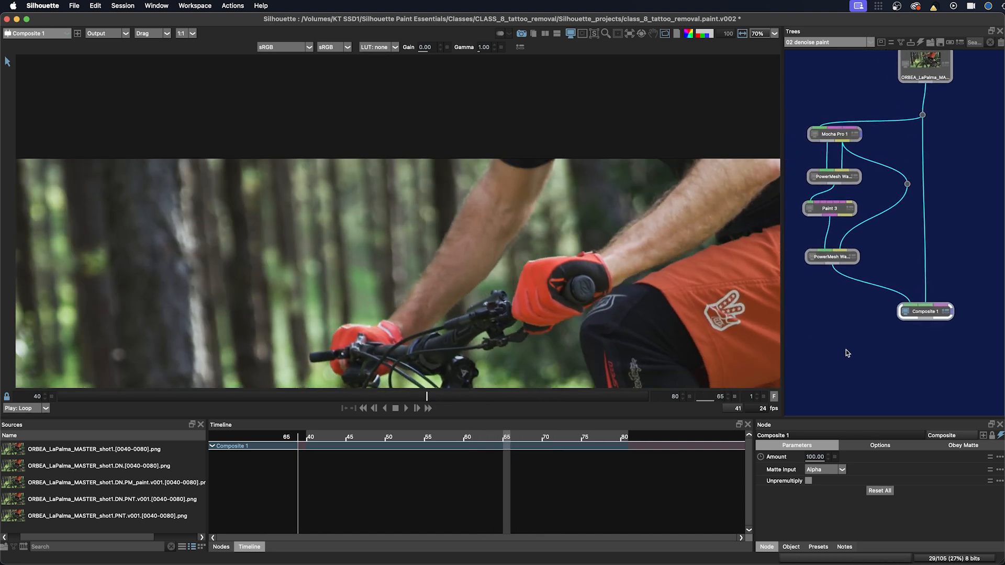
left_click(836, 135)
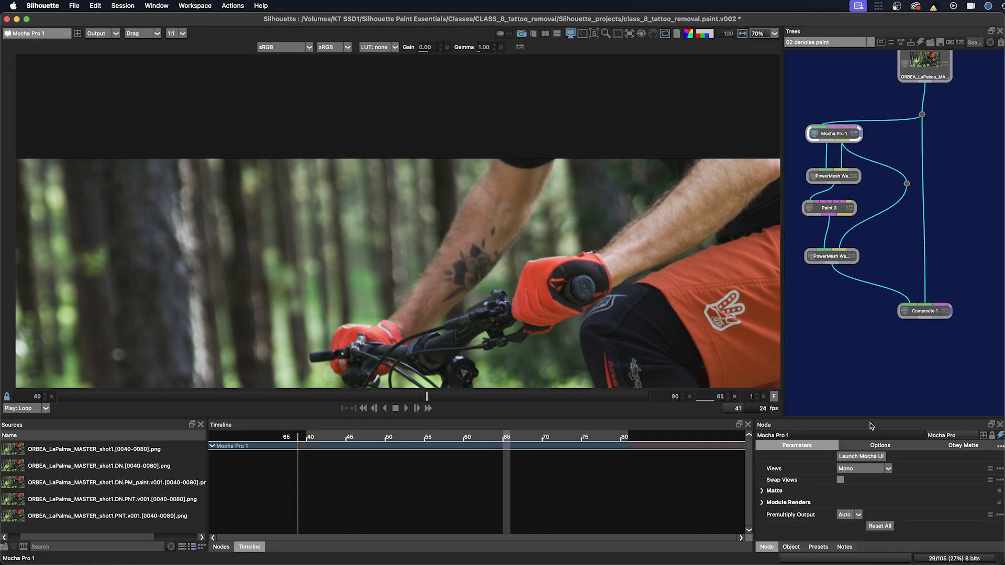
left_click_drag(872, 427, 335, 459)
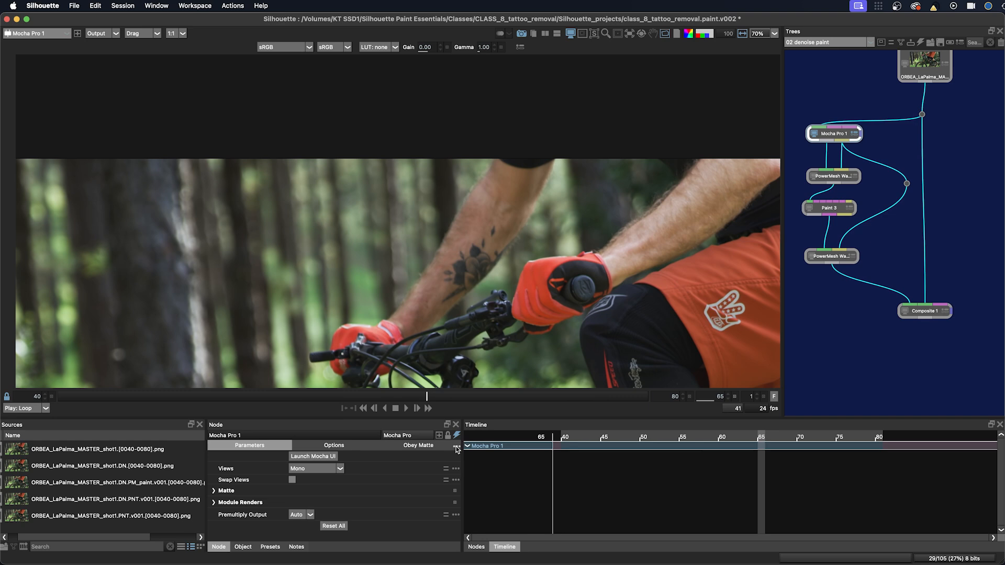
left_click(457, 447)
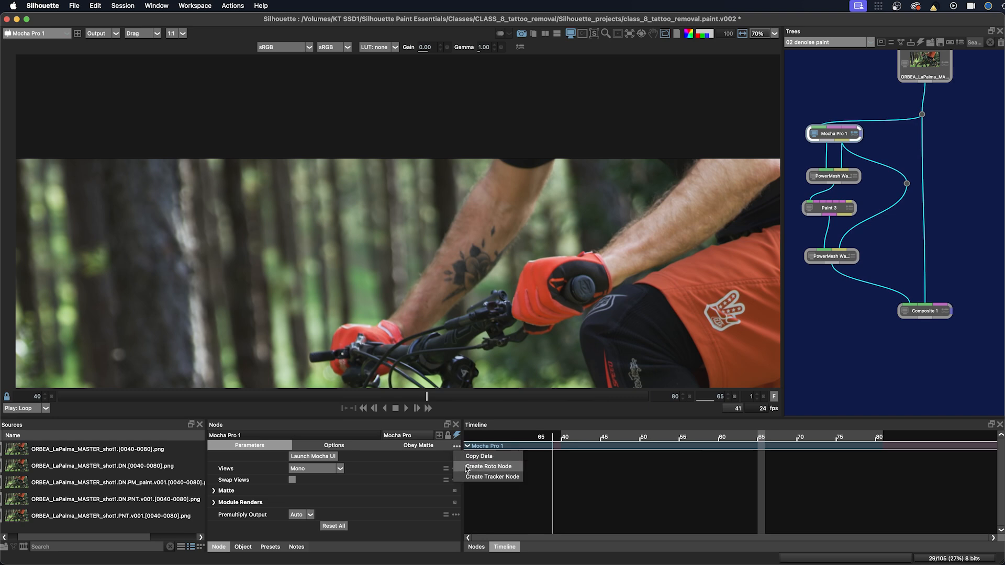
left_click(467, 469)
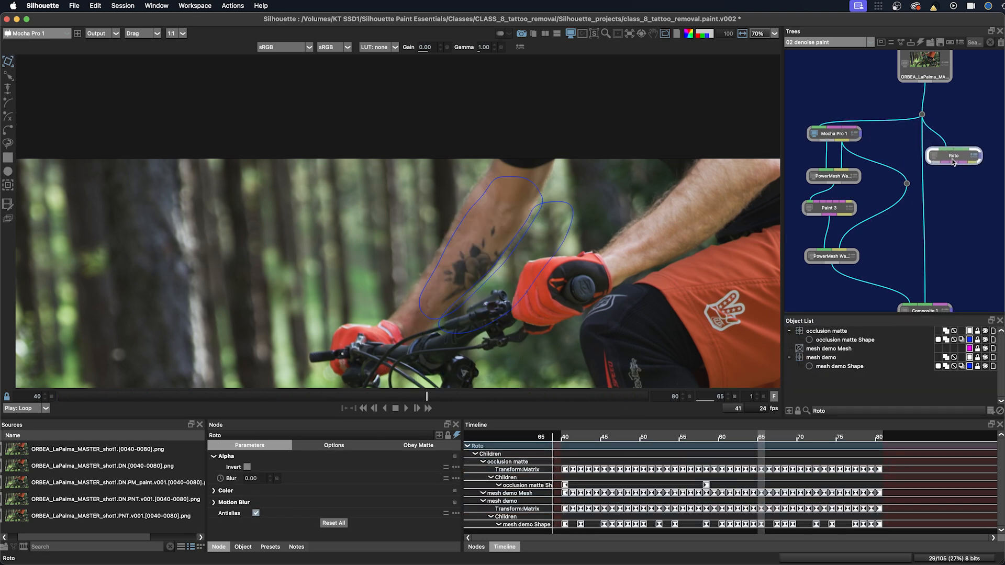
left_click_drag(952, 162, 962, 180)
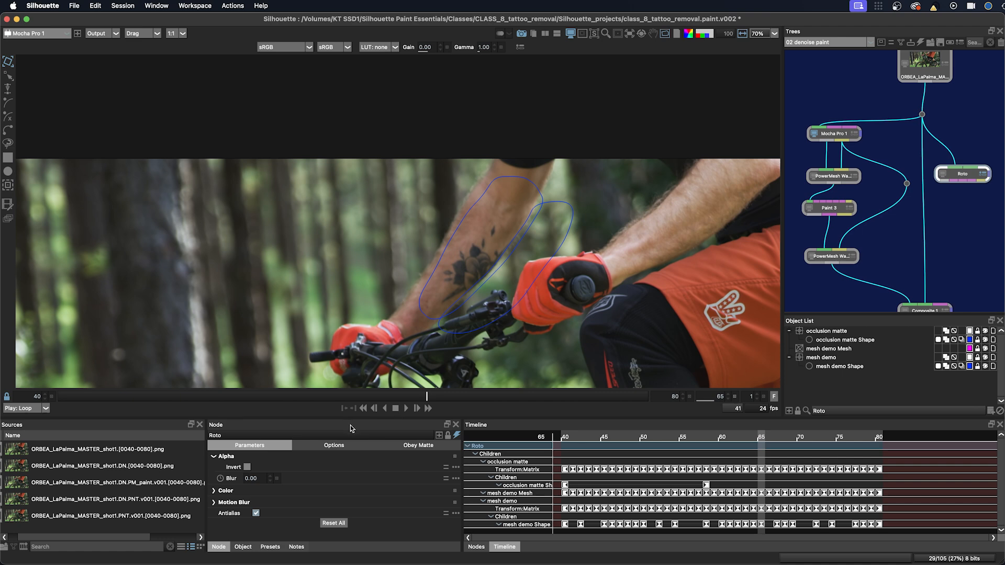
left_click_drag(350, 428, 864, 460)
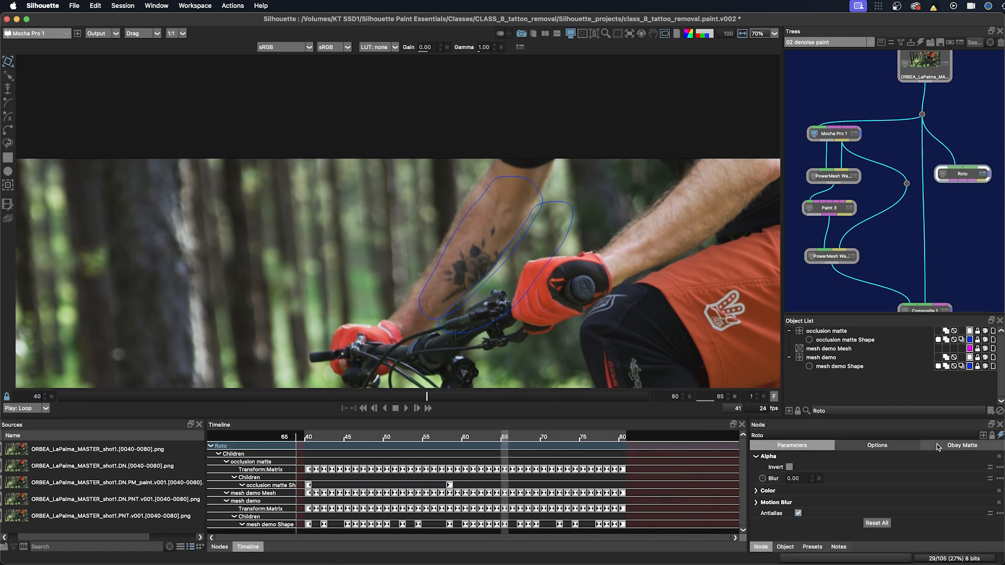
Step: Hide the mesh demo Mesh and the mesh demo layer in the Roto node, leaving only the occlusion matte visible
left_click_drag(959, 177, 976, 168)
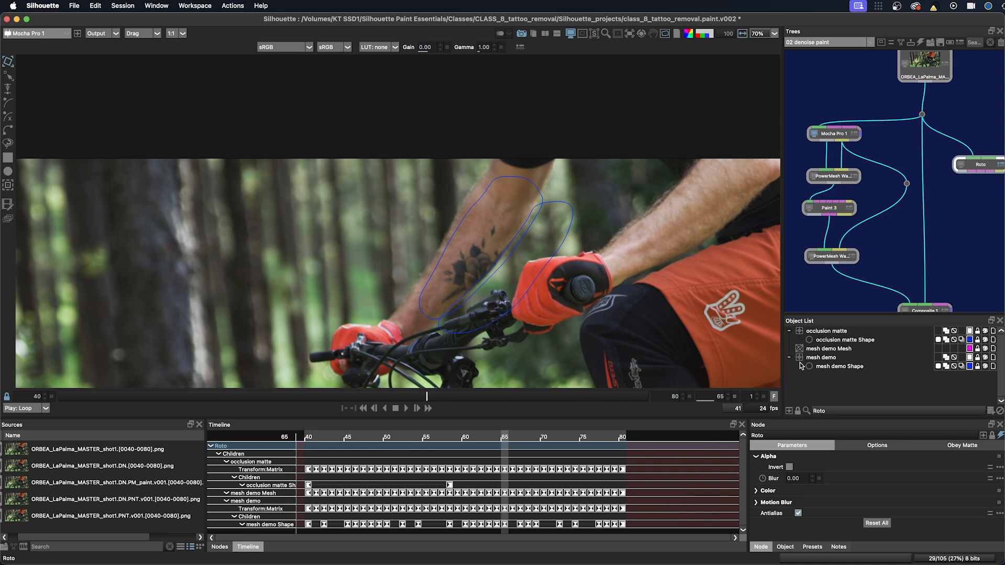
left_click(985, 349)
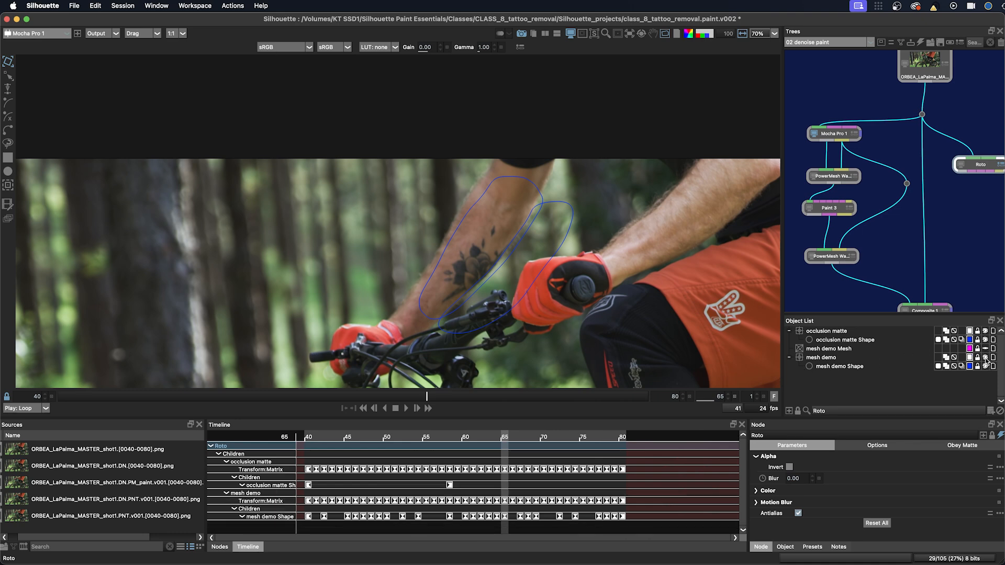
left_click(985, 358)
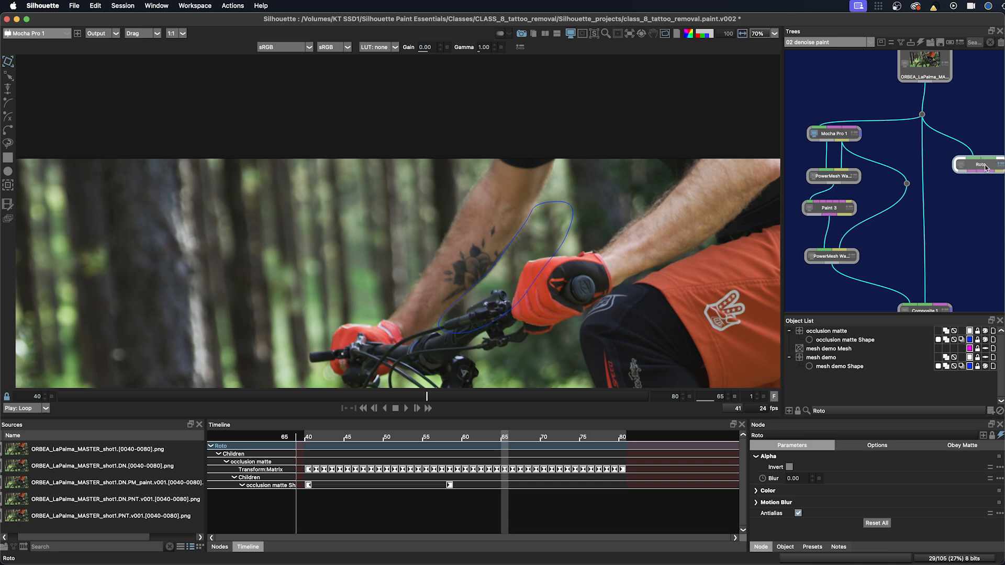
Step: Reposition the Roto node in the tree, above and clear of the Composite node
left_click_drag(985, 165, 978, 171)
left_click_drag(943, 251, 914, 242)
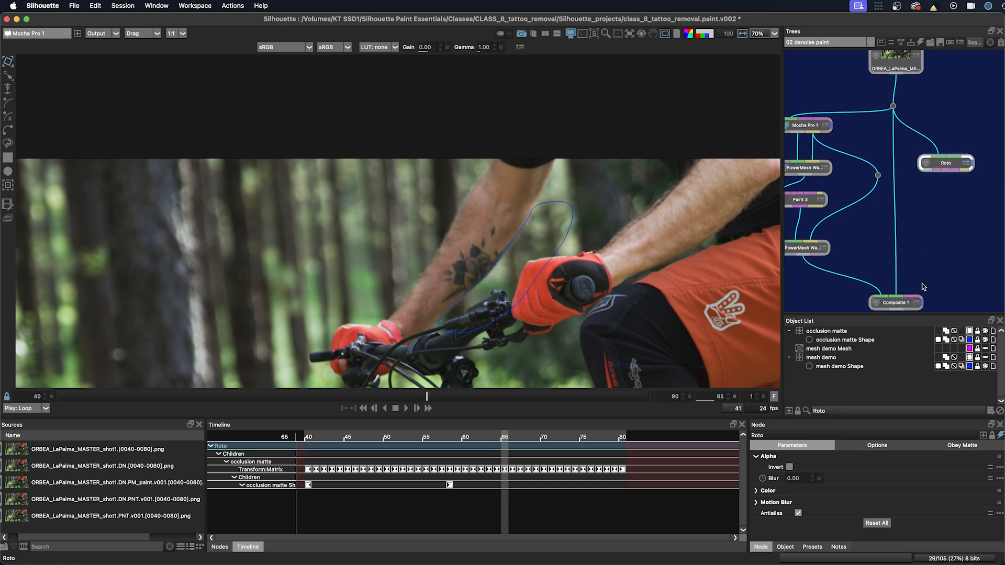
left_click_drag(951, 162, 972, 175)
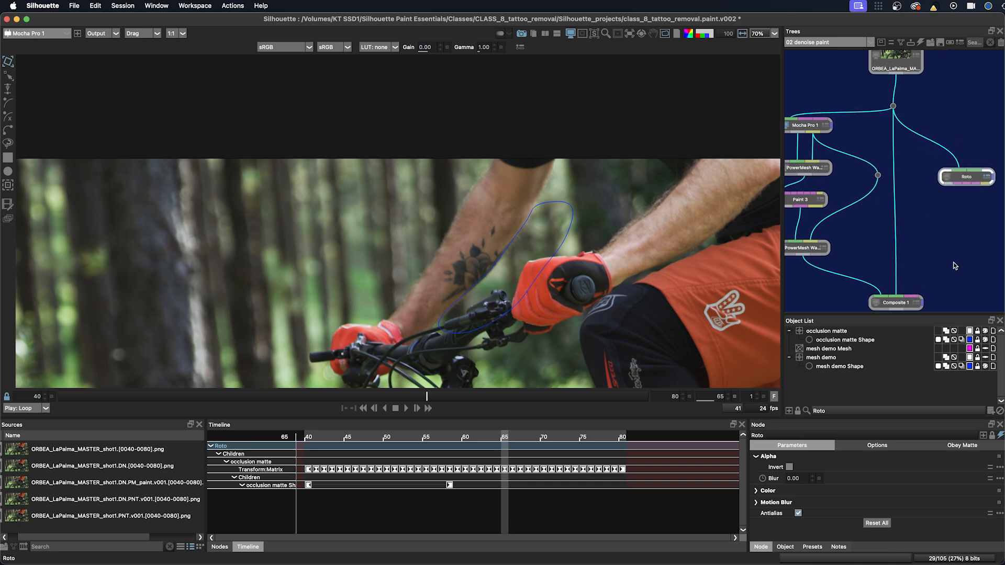
Step: Set the blur of the occlusion matte Shape in the Roto node to 3
left_click(844, 341)
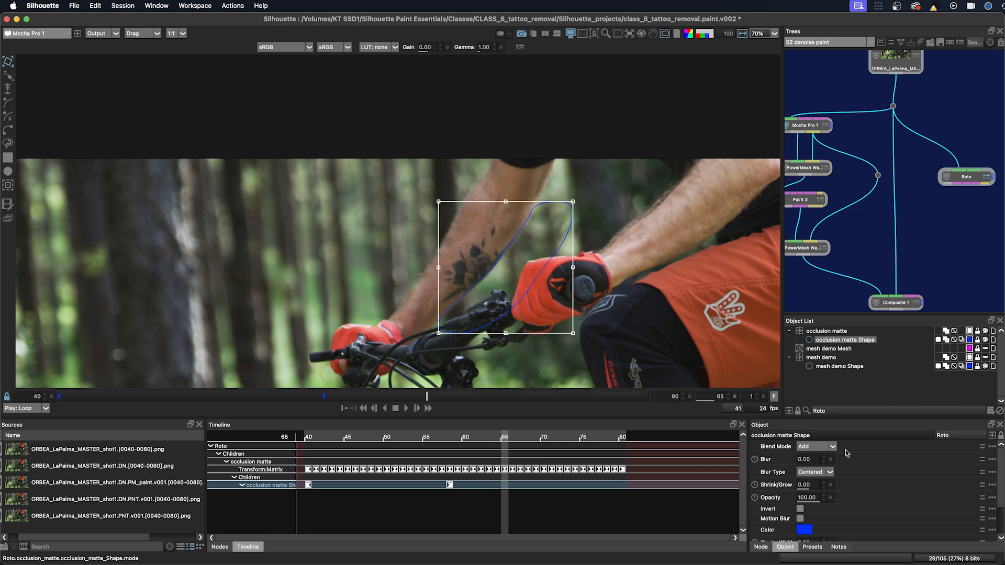
left_click(804, 460)
left_click(819, 473)
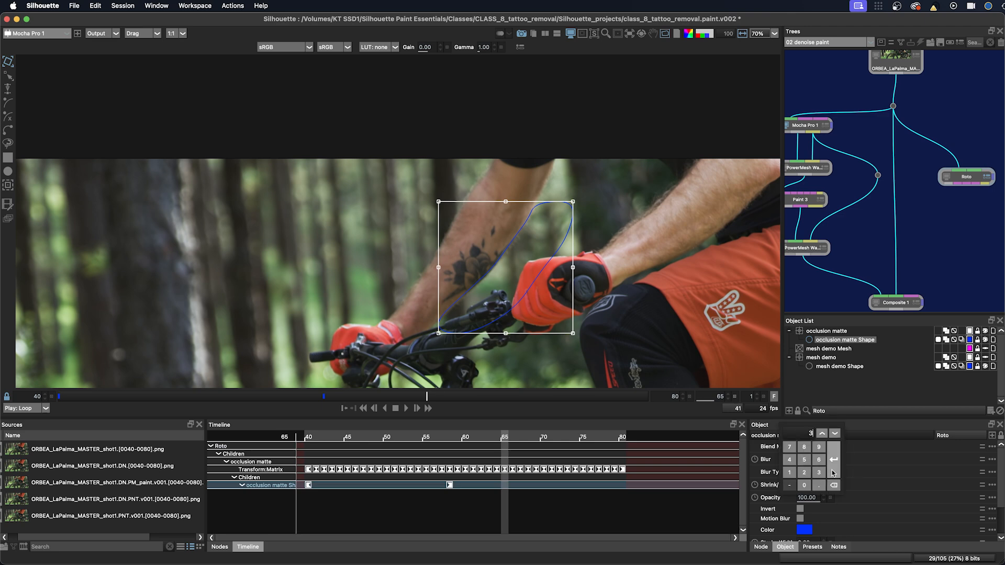
left_click(833, 460)
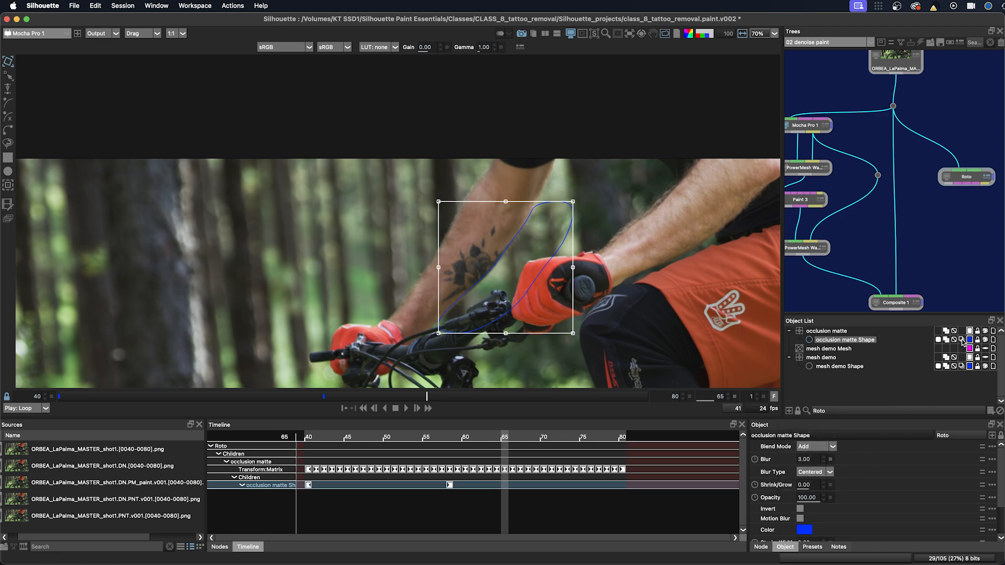
Step: Turn on motion blur for the occlusion matte Shape and enable it in the Roto node's parameters
left_click(800, 519)
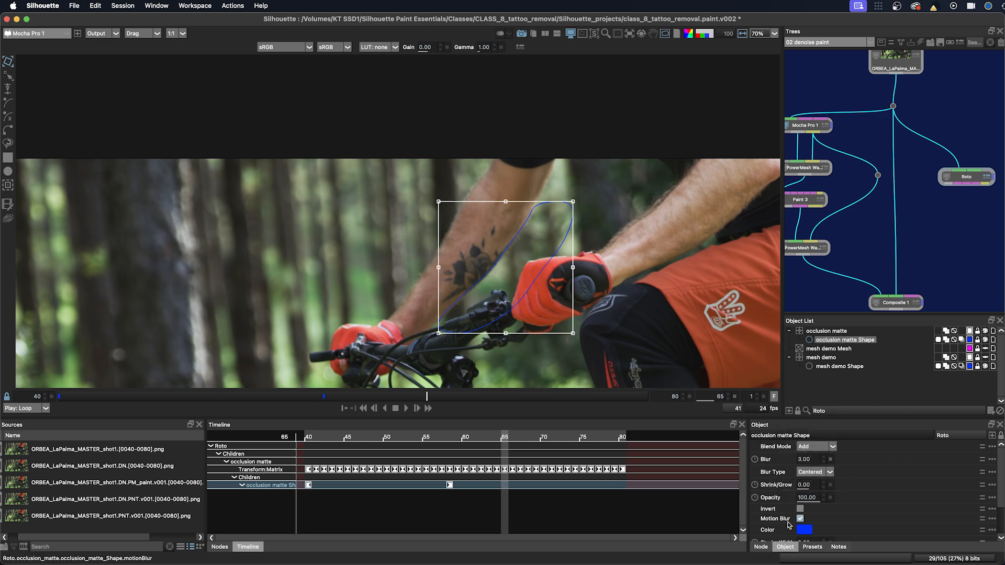
left_click(761, 547)
left_click(756, 503)
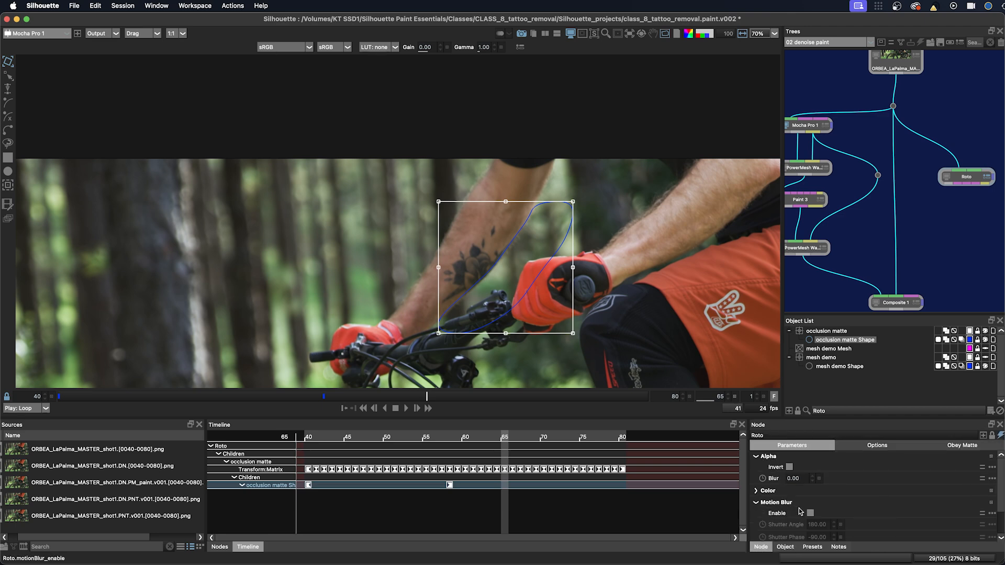
left_click(811, 514)
Step: Move the Roto node slightly down and add a second Composite node below Composite 1, taking Composite 1's output as its background
scroll(891, 303, "down", 4)
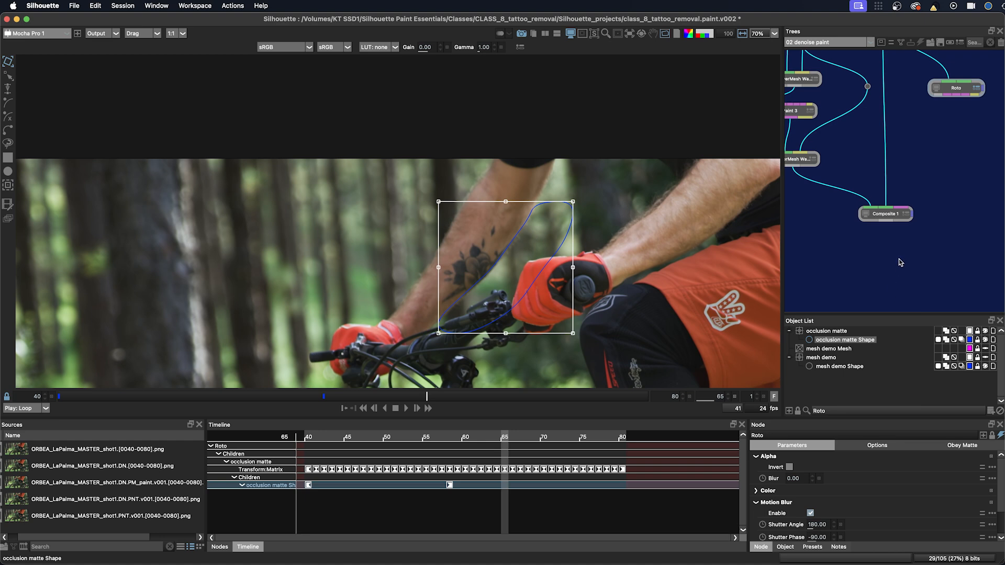
left_click_drag(960, 94, 973, 125)
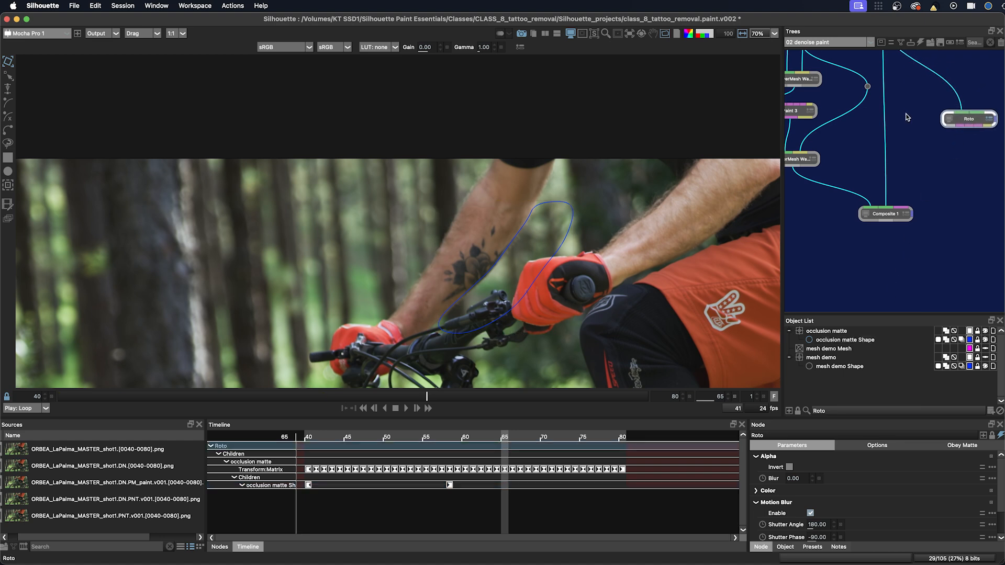
left_click(881, 273)
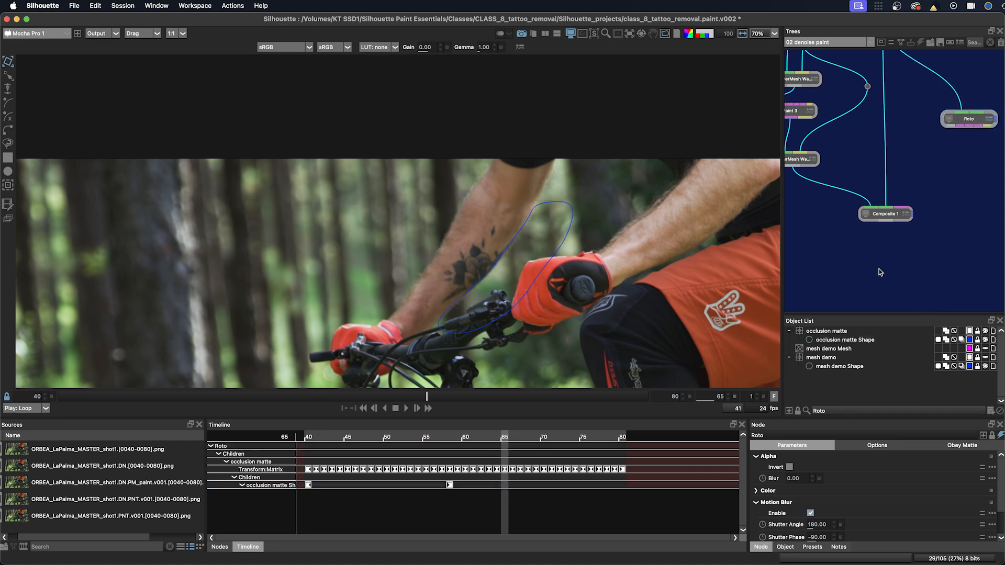
key("Tab")
type("com")
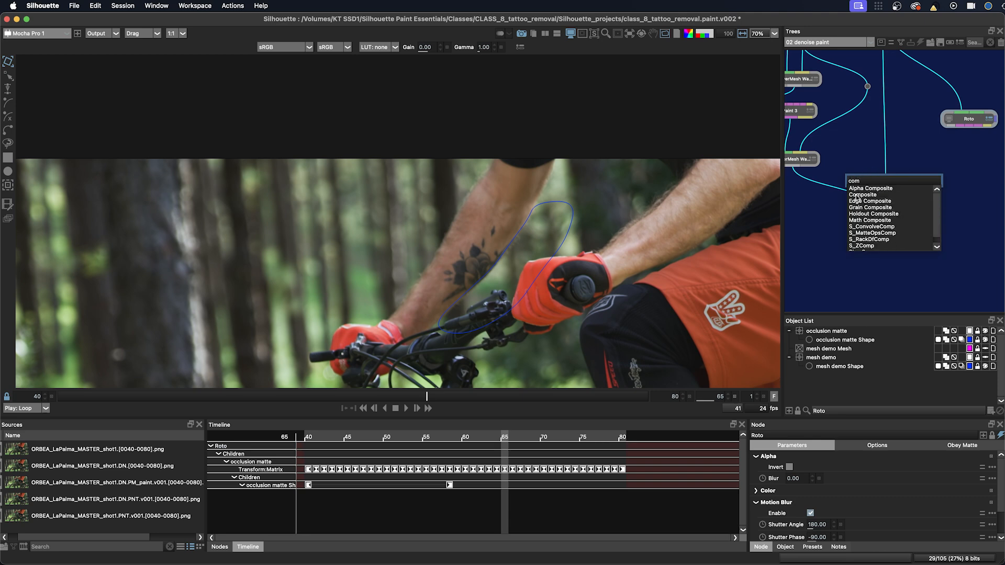
left_click(856, 196)
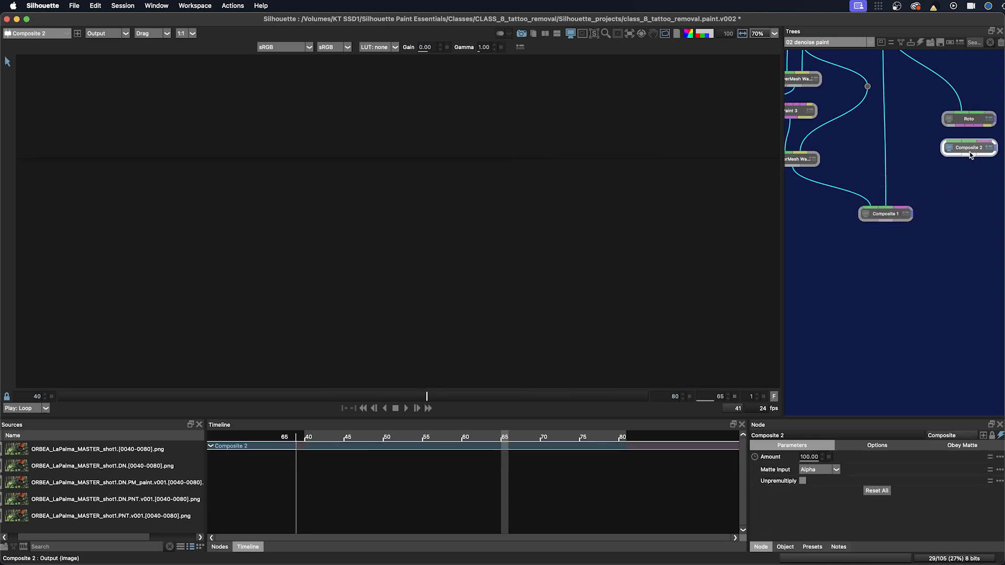
left_click_drag(968, 154, 889, 268)
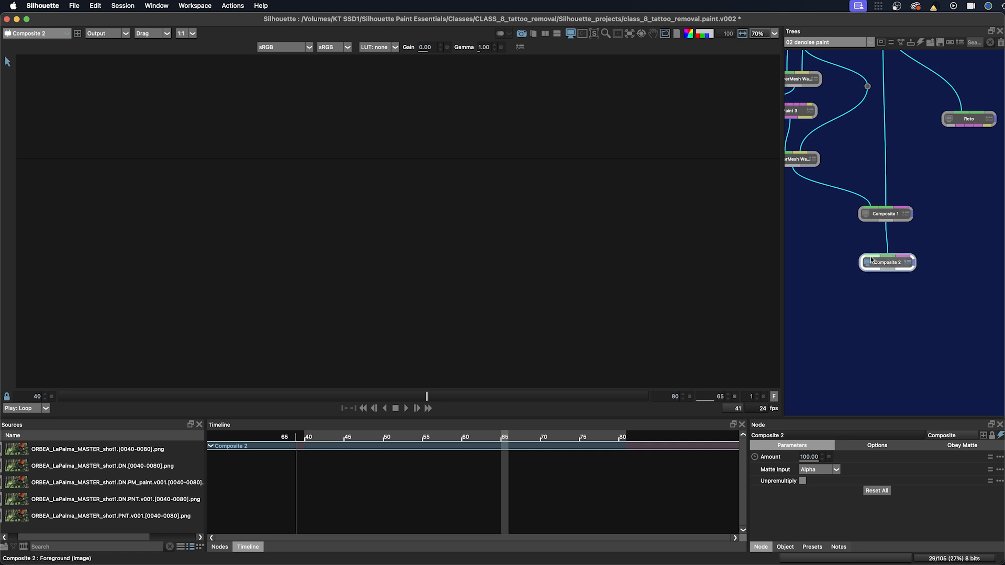
Step: Connect the Roto output to Composite 2's foreground, move Roto outward, and route the connection around Composite 1 with a dot
left_click_drag(870, 259, 955, 122)
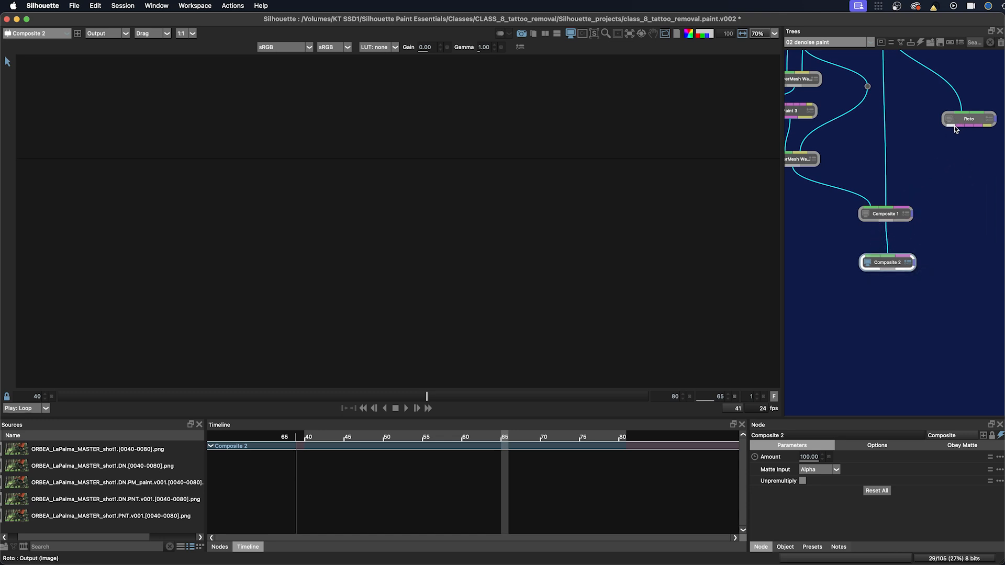
left_click_drag(951, 155, 872, 258)
left_click_drag(974, 131, 991, 159)
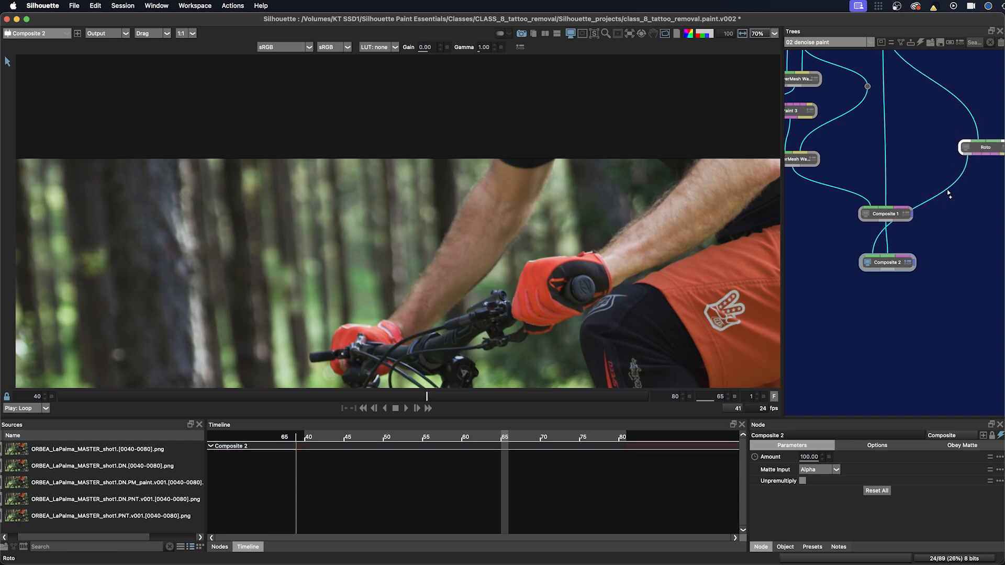
left_click(947, 192)
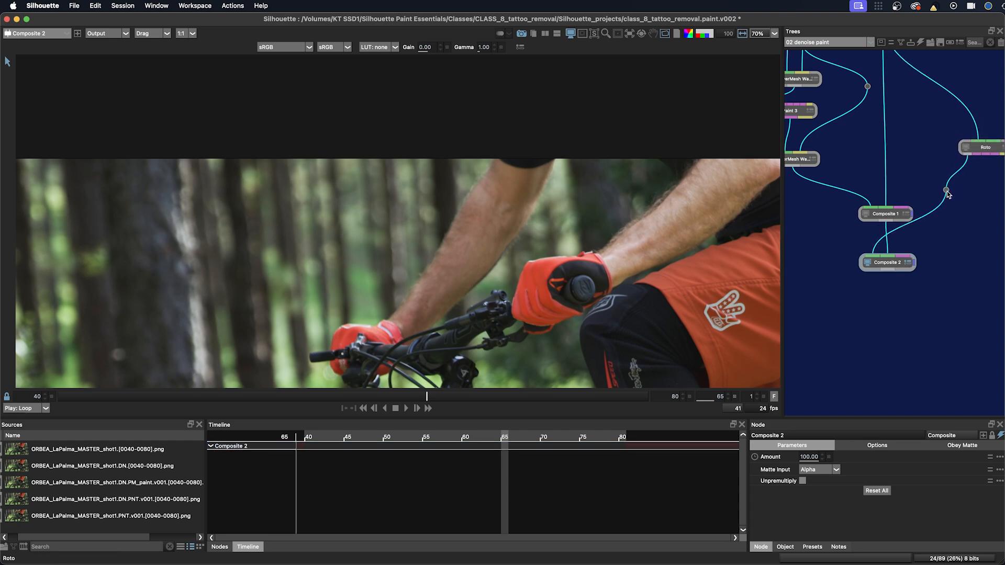
left_click_drag(946, 190, 956, 221)
left_click(885, 266)
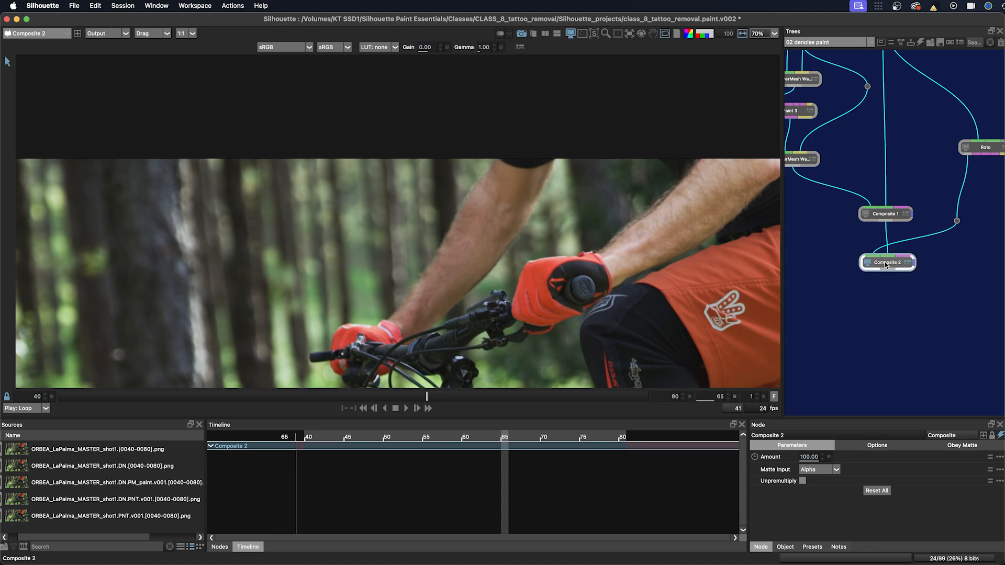
Step: View the Roto node, select the occlusion matte Shape, and go to its keyframe at frame 58
scroll(895, 157, "up", 5)
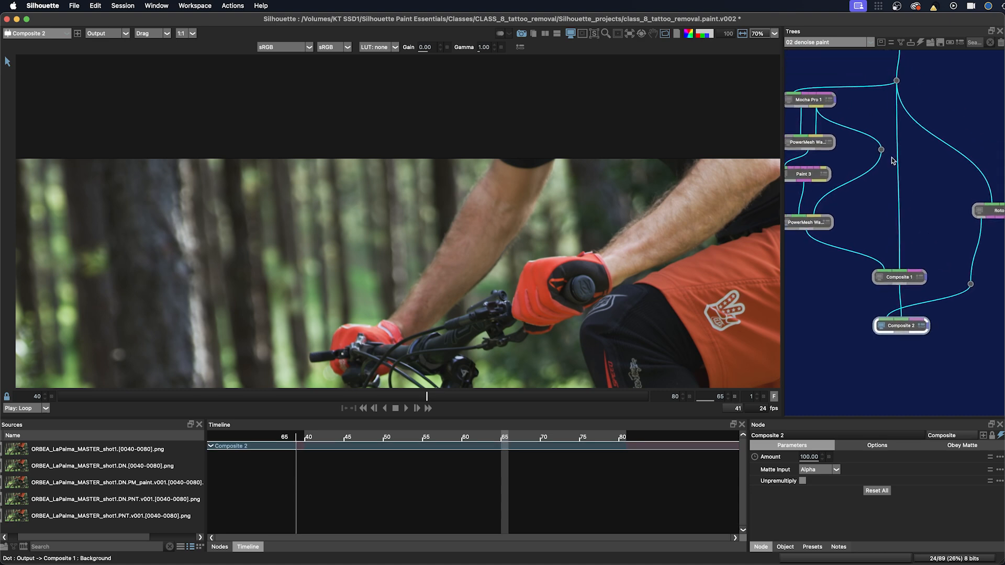
left_click(990, 210)
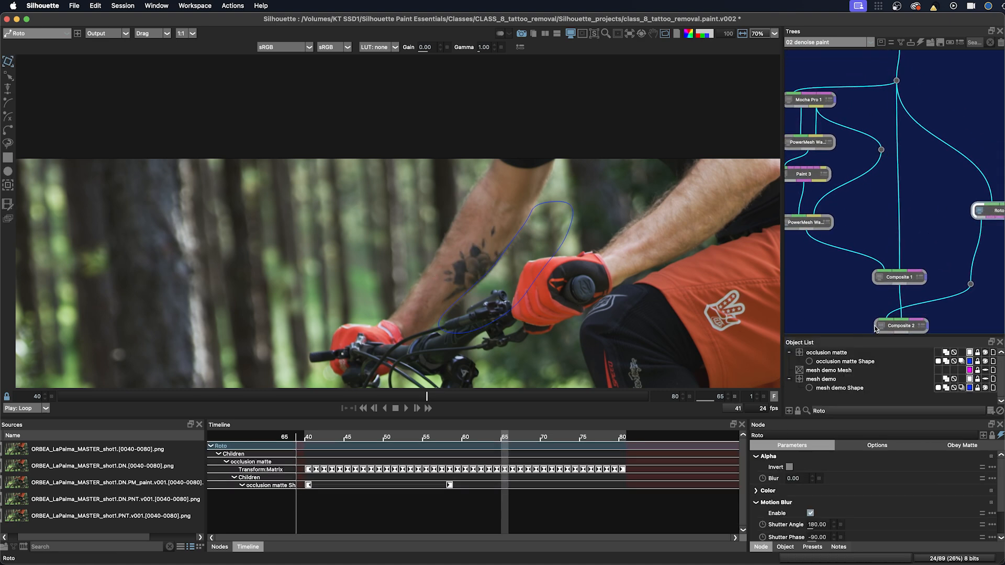
left_click(893, 326)
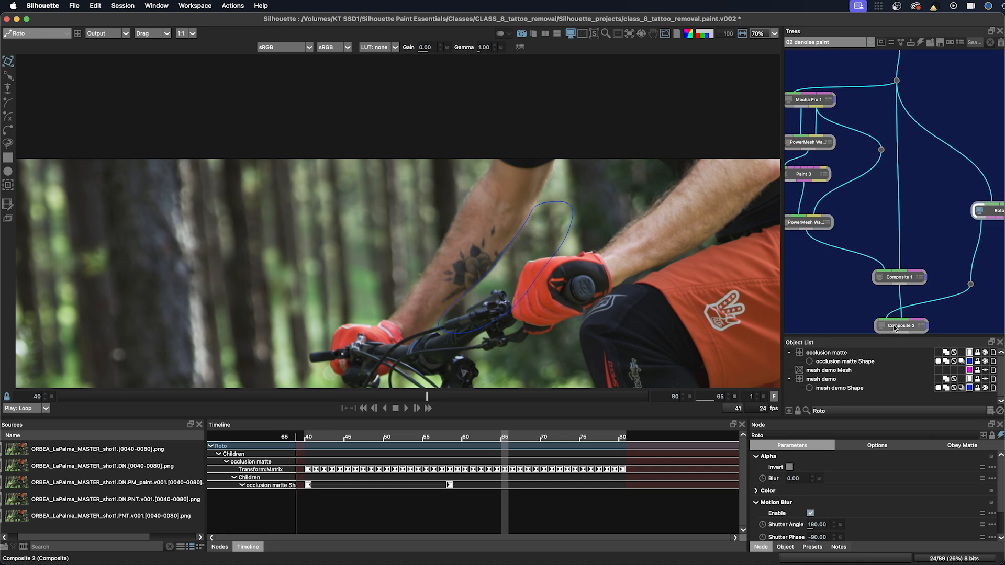
left_click(994, 212)
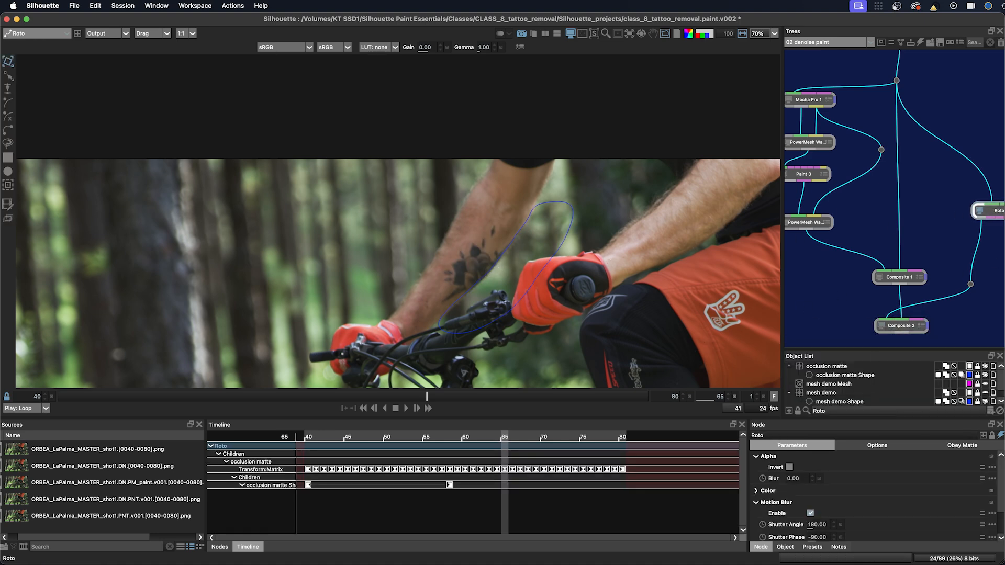
left_click(826, 376)
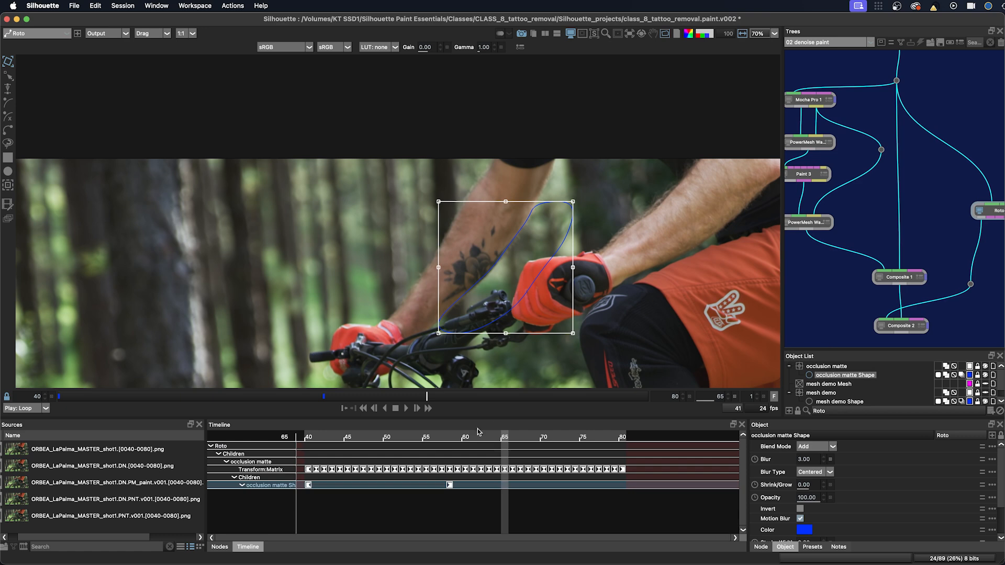
left_click(449, 435)
scroll(536, 306, "up", 4)
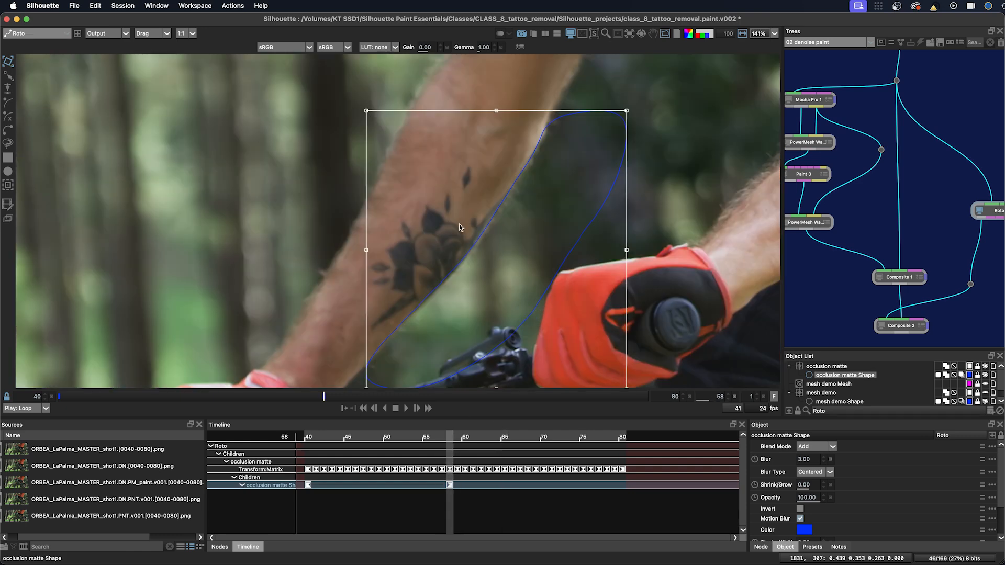
Step: Enable MultiFrame editing and adjust the occlusion matte Shape's points along the tattooed forearm's edge, with Composite 2 in the viewer
left_click(7, 204)
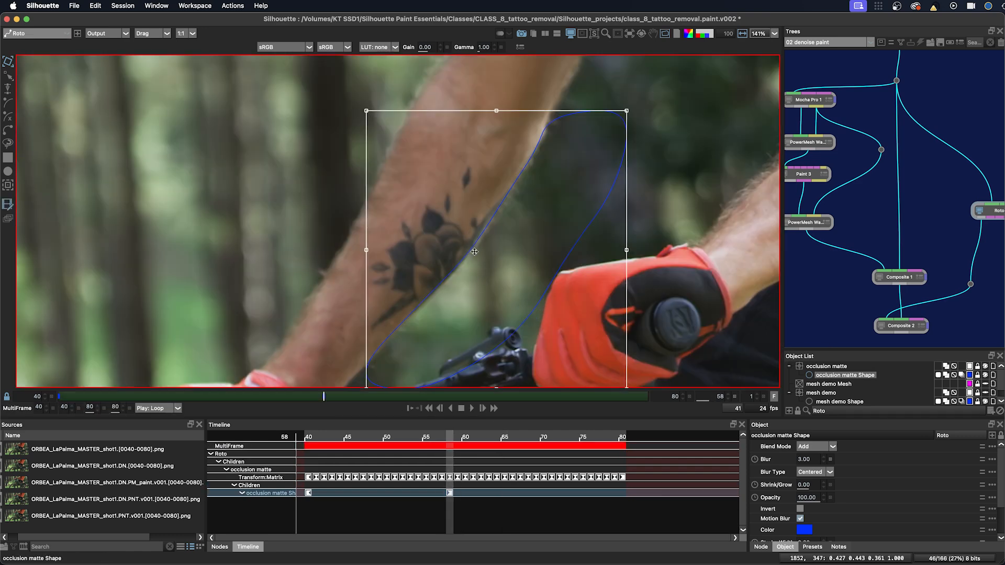
left_click(9, 77)
left_click_drag(472, 252, 475, 253)
left_click_drag(850, 318, 813, 265)
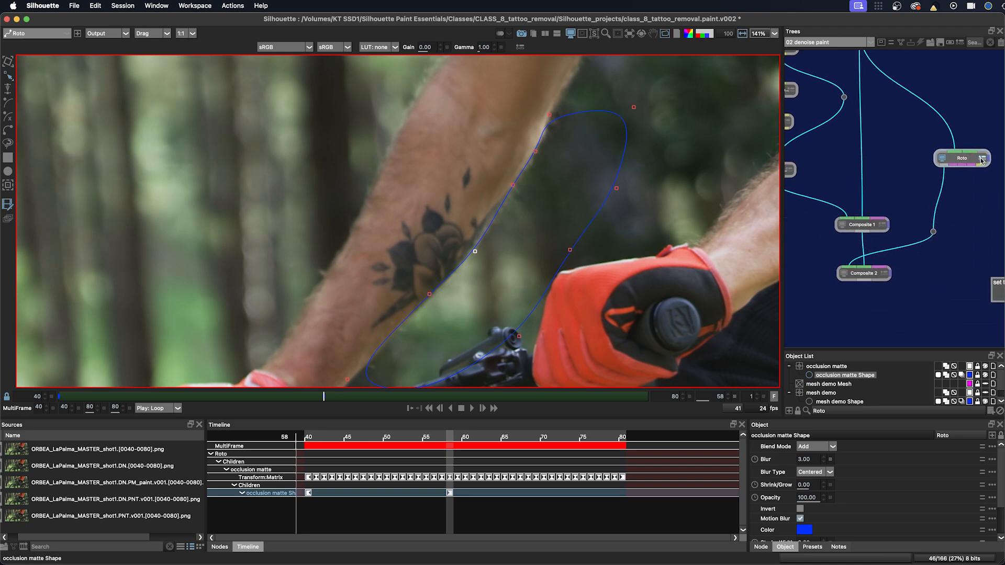
left_click(844, 274)
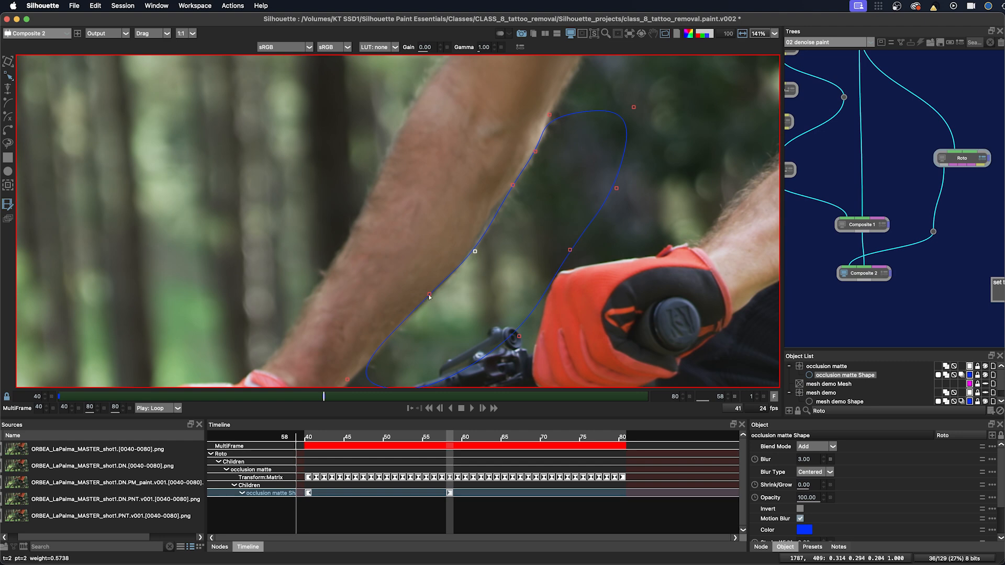
left_click(513, 183)
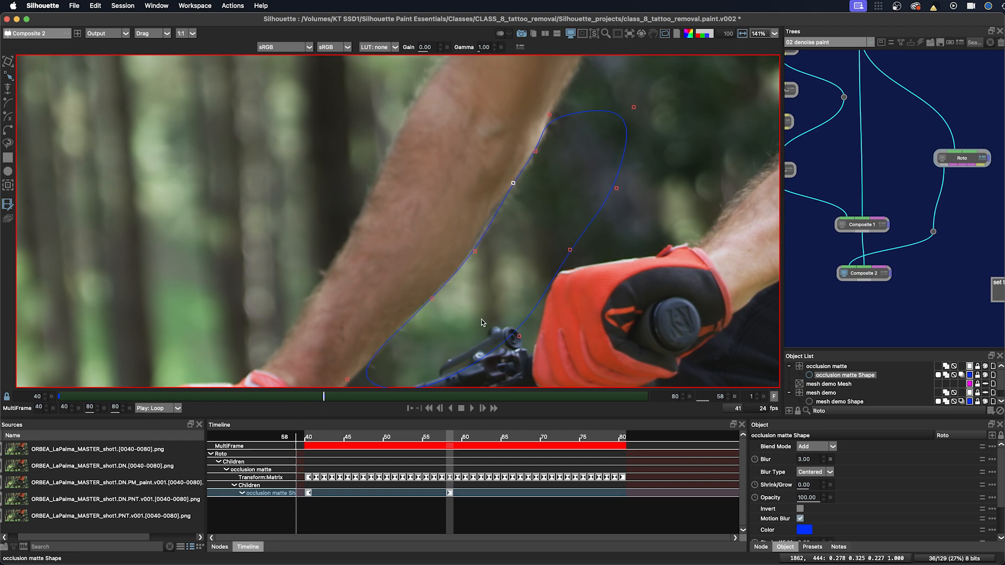
Step: Turn off MultiFrame and scrub through the shot to check the arm edge in Composite 2, ending at frame 55
key("shift+m")
left_click_drag(324, 397, 396, 390)
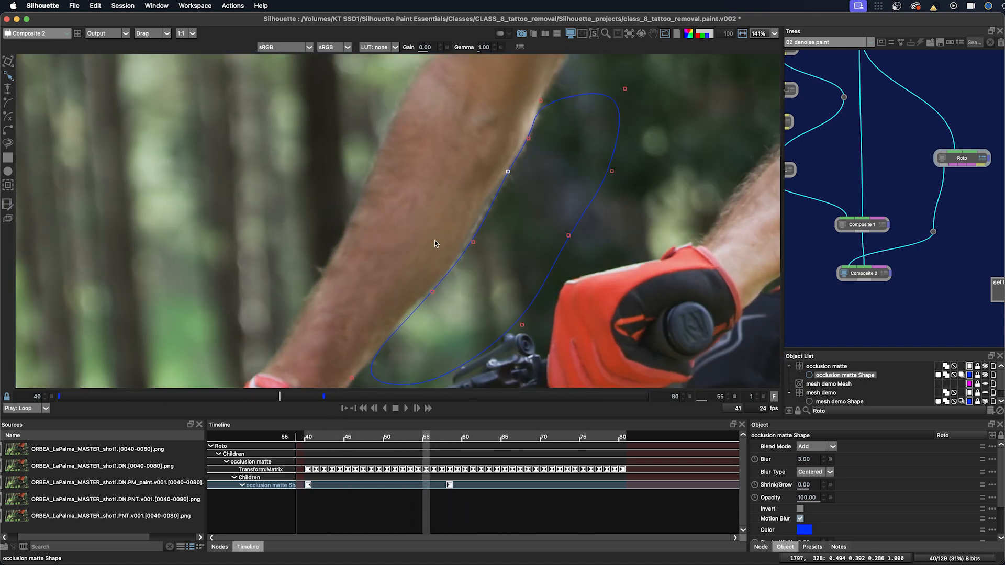
left_click(861, 272)
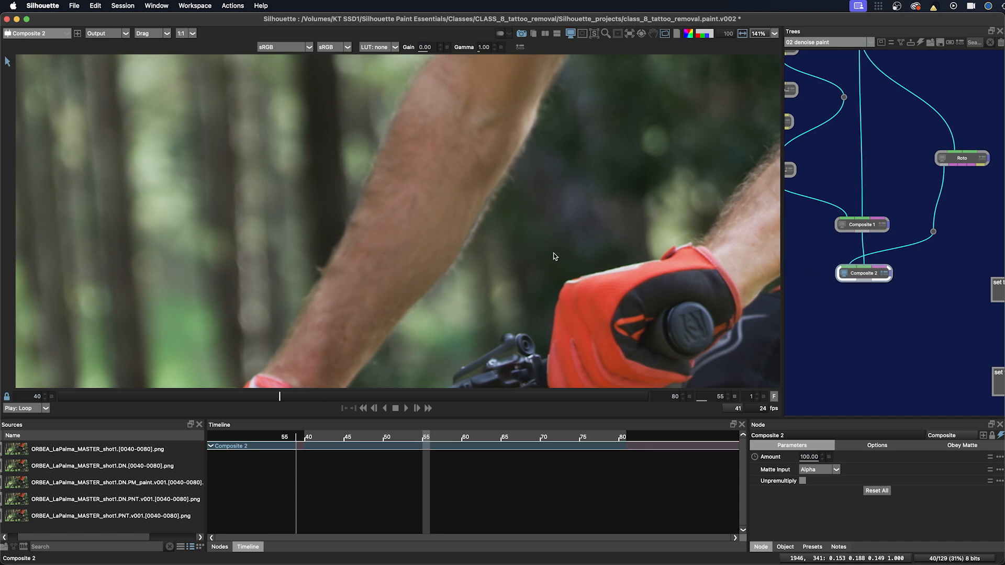
Step: Return to the Roto shape at frame 58, re-enable MultiFrame, and nudge two forearm-edge points inward while viewing Composite 2
left_click(965, 160)
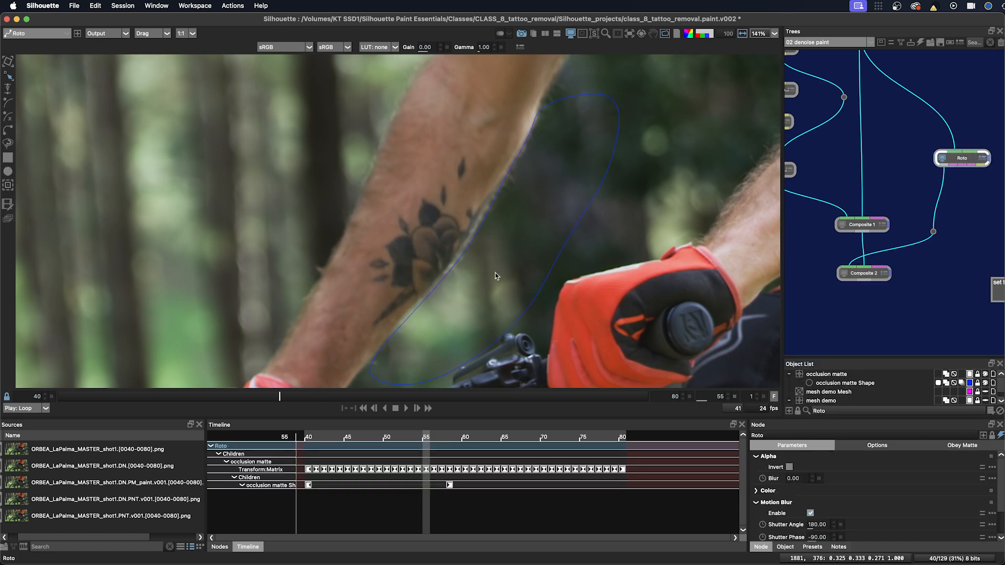
left_click(449, 440)
left_click(448, 280)
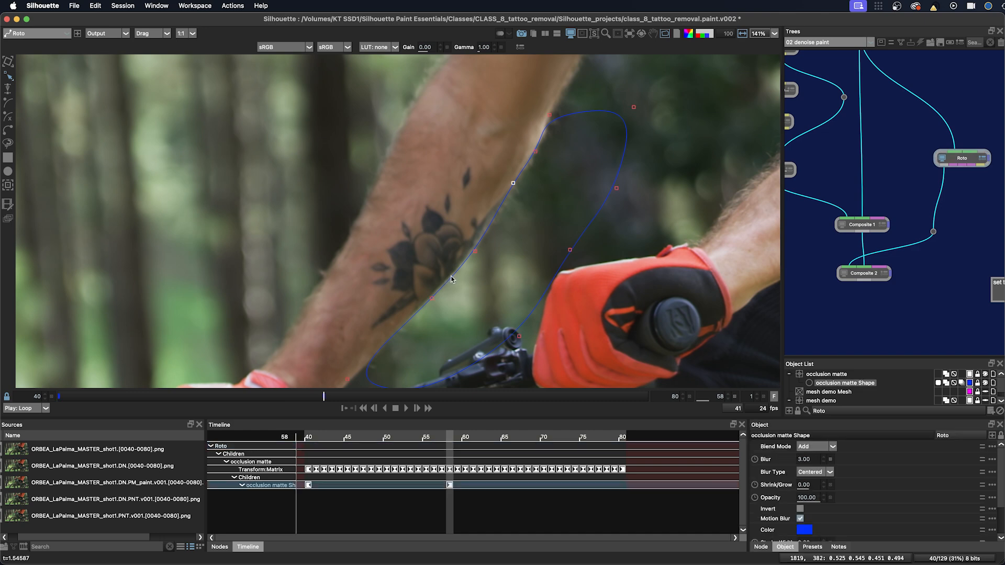
key("m")
left_click_drag(431, 299, 429, 296)
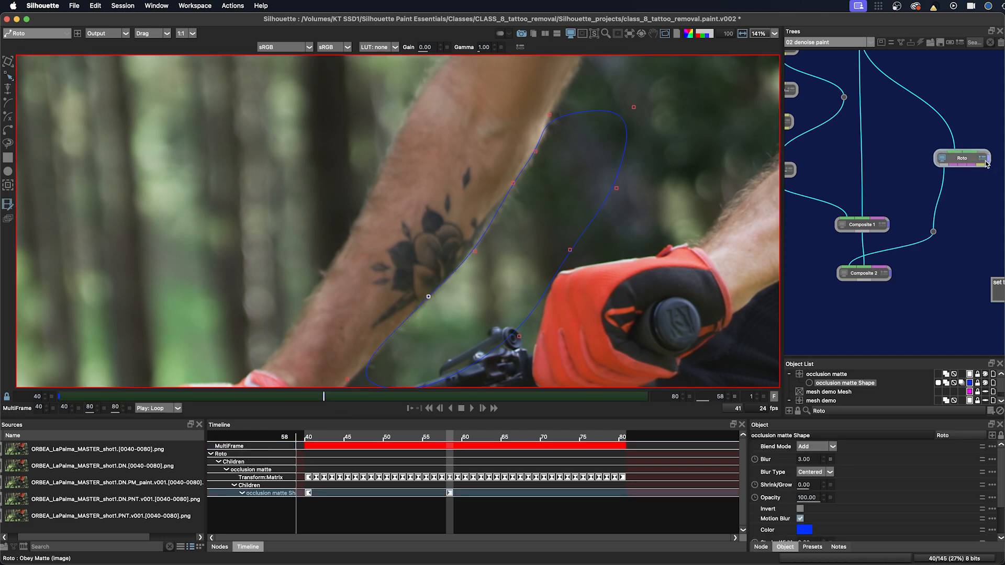
left_click(842, 277)
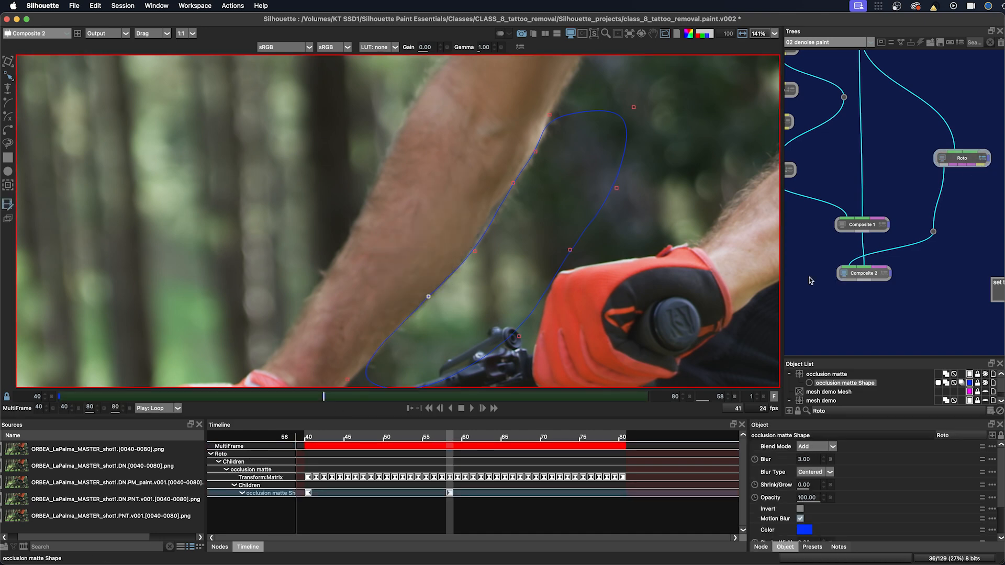
left_click_drag(475, 252, 473, 251)
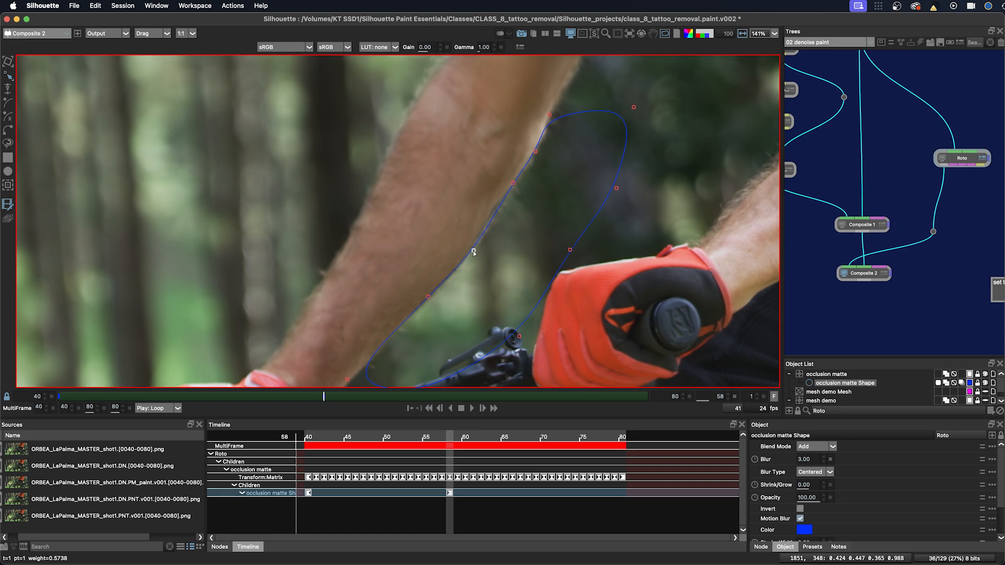
Step: Check Composite 2 without the shape overlay, then view it with the Roto node's occlusion matte outline displayed
left_click(869, 273)
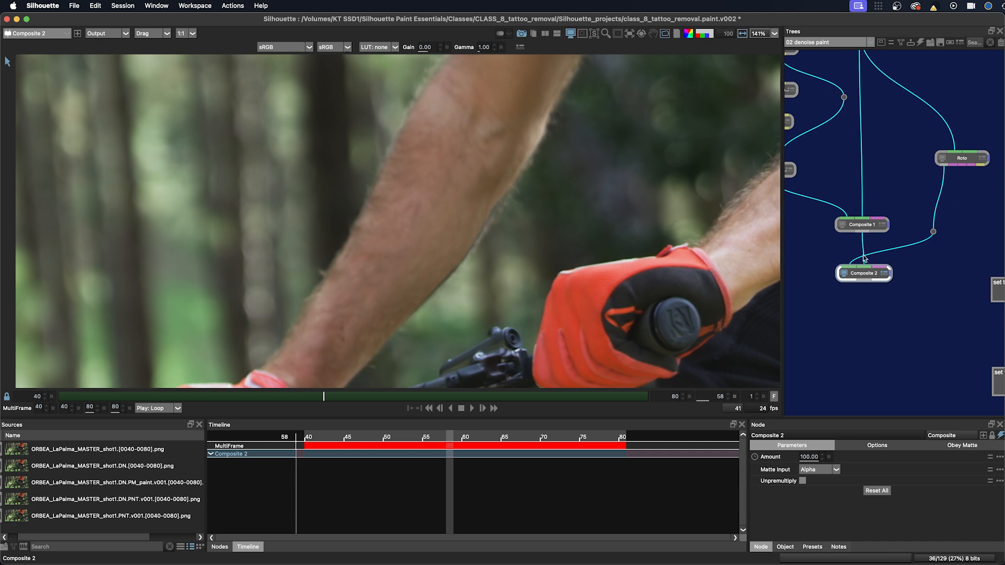
left_click(984, 164)
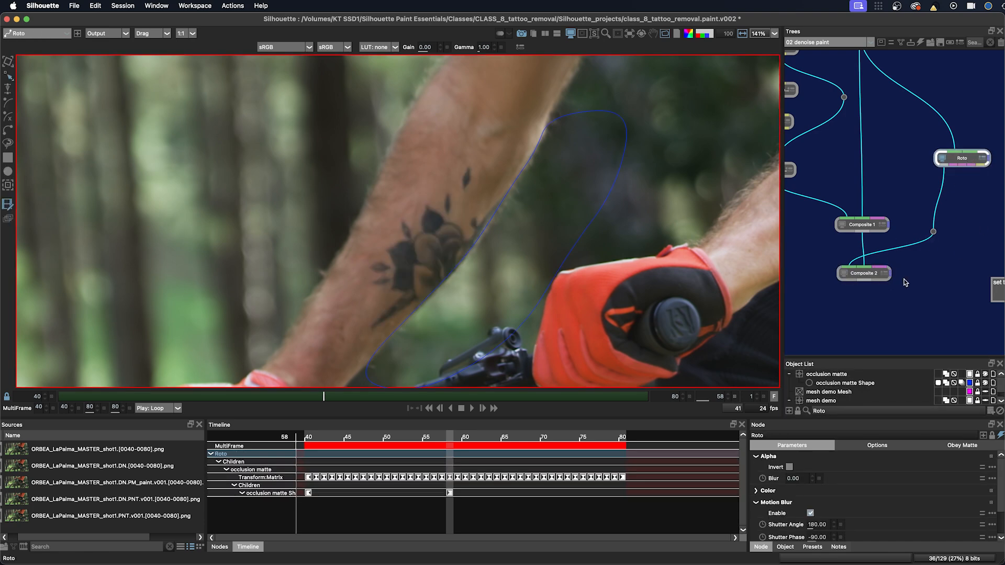
left_click(843, 273)
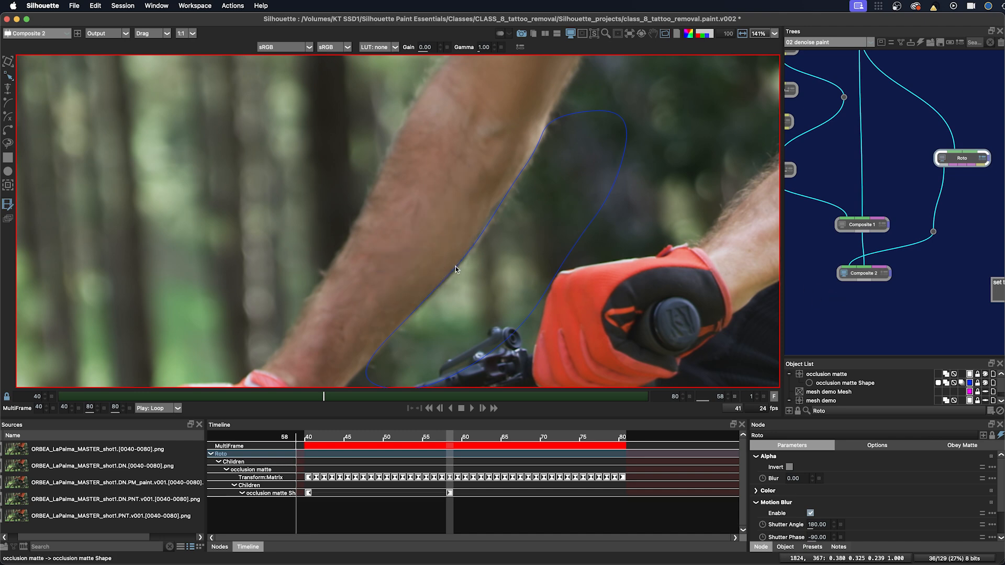
Step: Inspect the occlusion matte Shape's points along the forearm, deselect it, and view Composite 2 framed on both arms
left_click(444, 285)
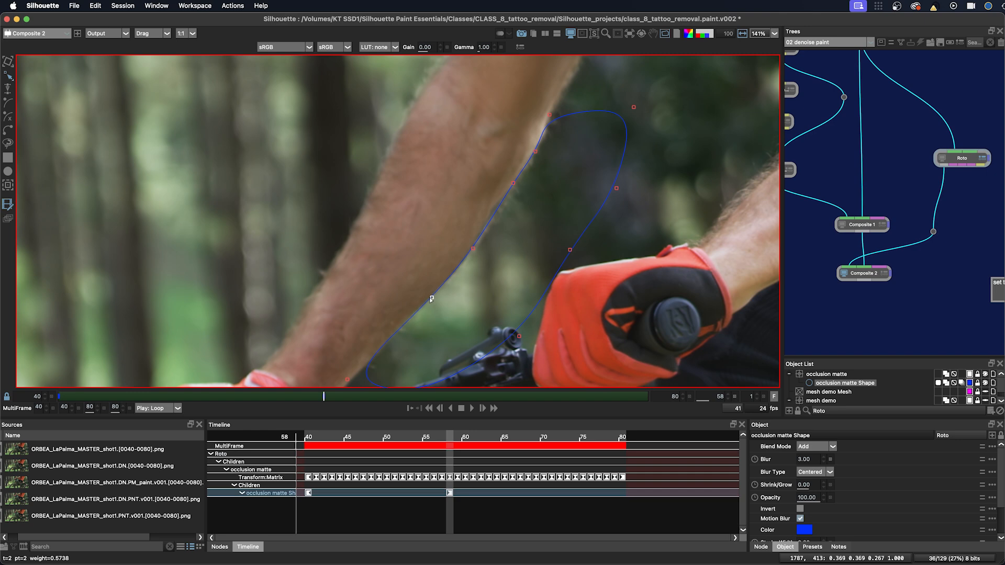
left_click(905, 288)
left_click(862, 314)
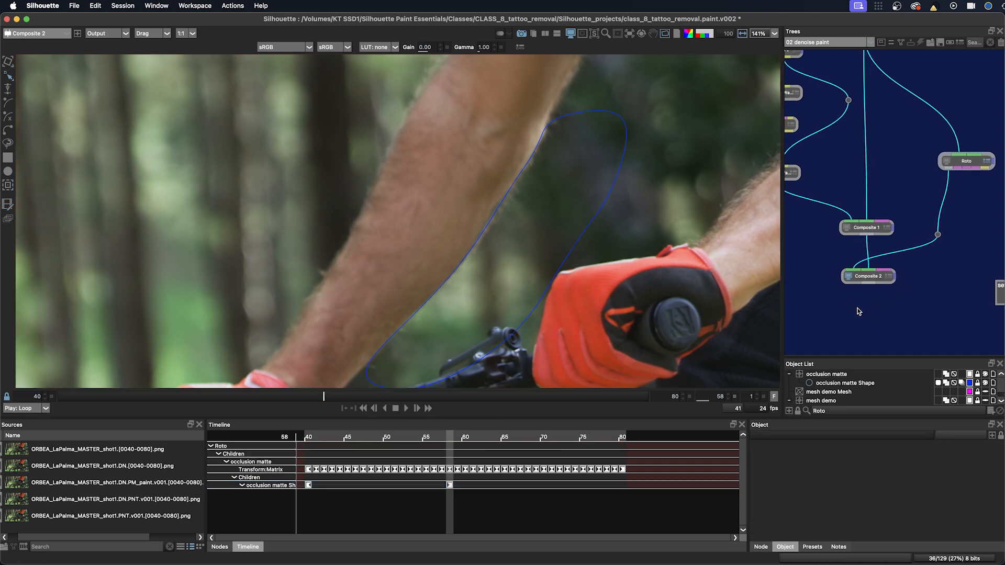
left_click_drag(862, 314, 888, 326)
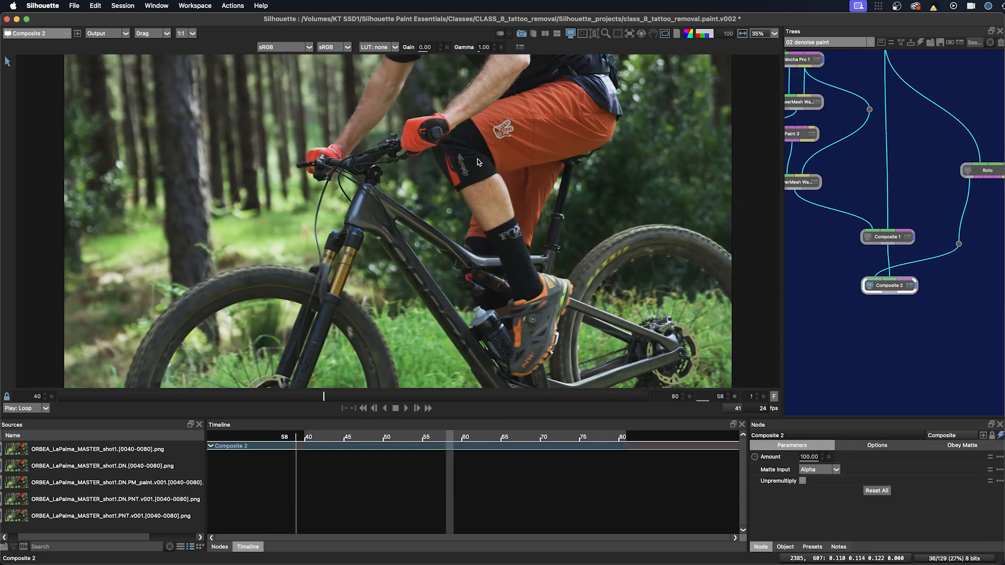
scroll(477, 159, "up", 3)
left_click_drag(422, 141, 517, 263)
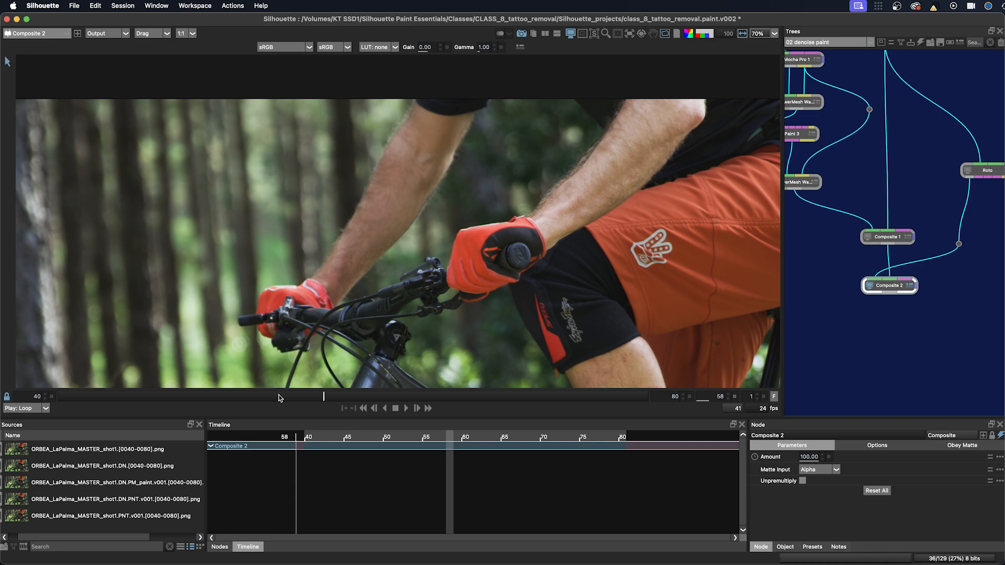
Step: Play back the shot in Composite 2 and scrub through it to check the removal, ending at frame 51
left_click_drag(279, 395, 106, 384)
key("space")
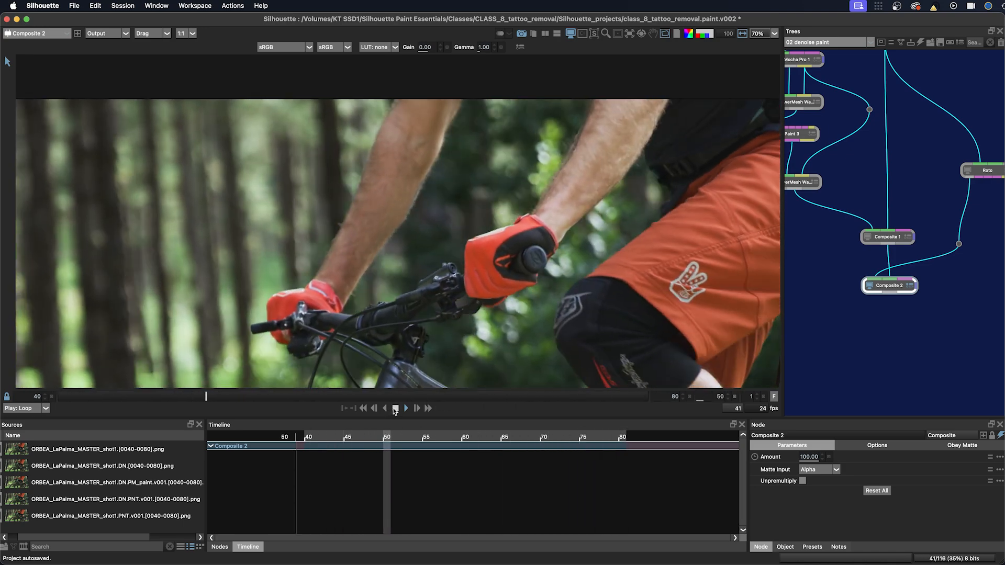
left_click(394, 410)
mouse_move(591, 398)
left_mouse_down()
mouse_move(637, 399)
mouse_move(221, 399)
left_mouse_up()
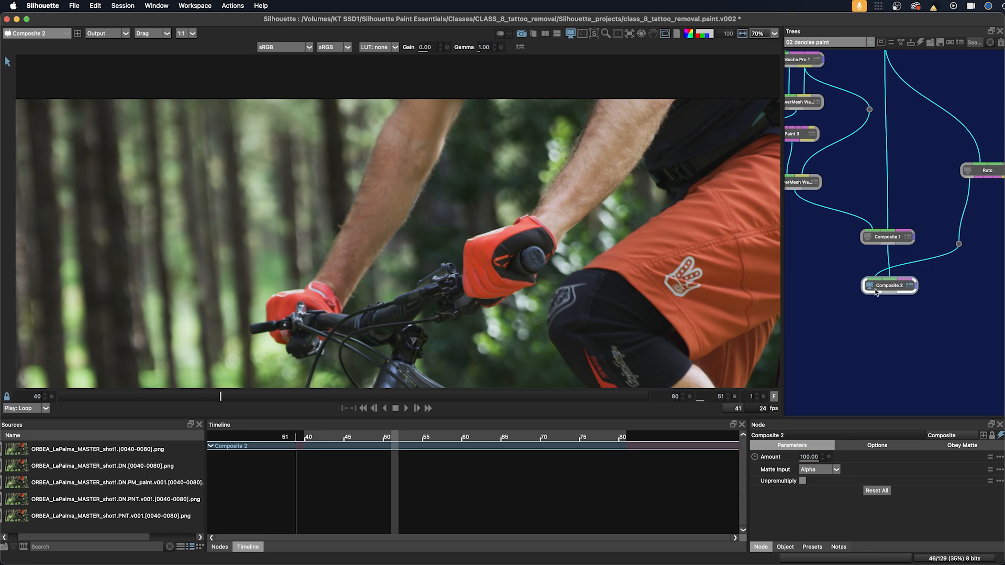
Step: Tidy the node tree by aligning Composite 1 and Composite 2 vertically beneath the source connection
left_click_drag(864, 168, 886, 221)
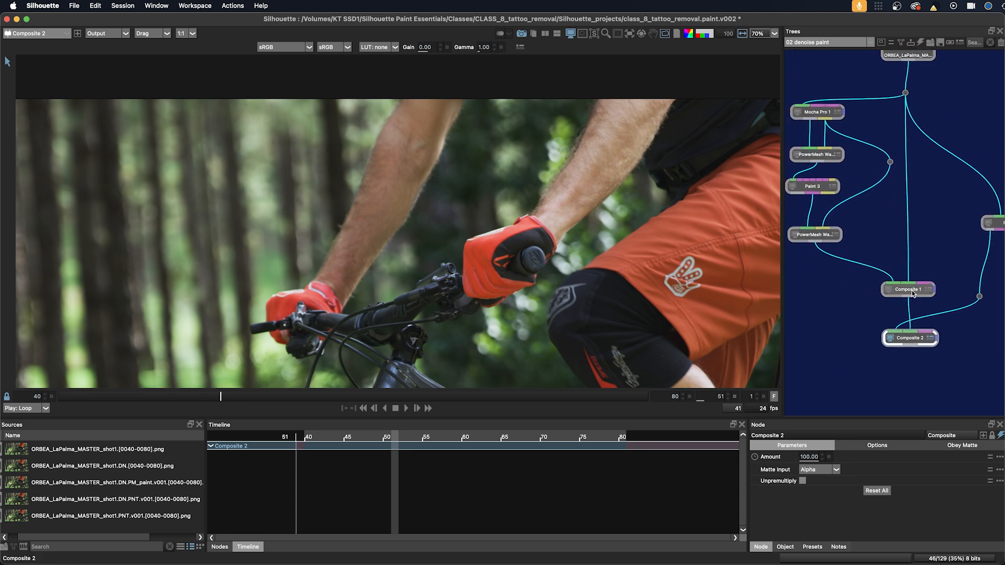
left_click_drag(912, 293, 908, 293)
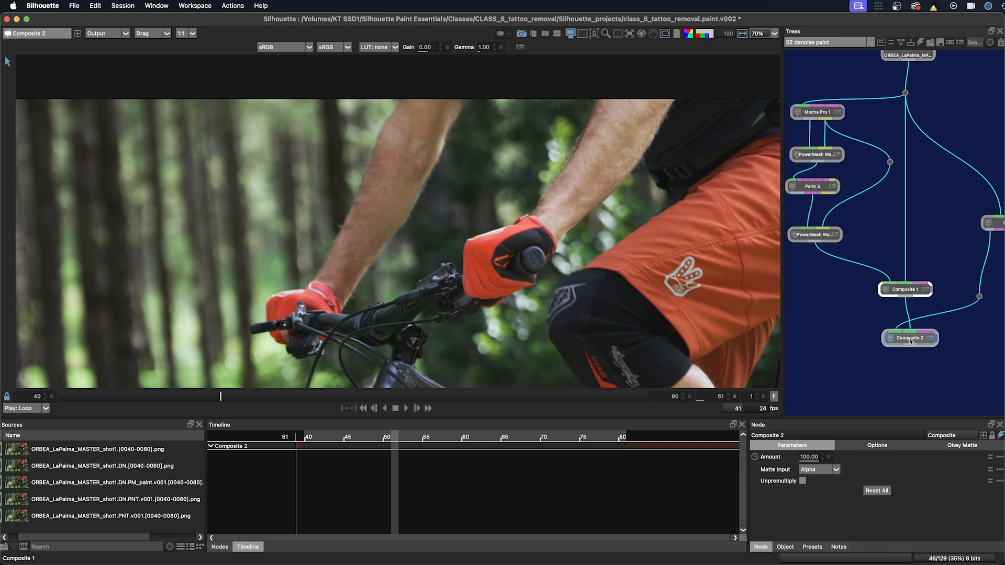
left_click_drag(912, 341, 906, 342)
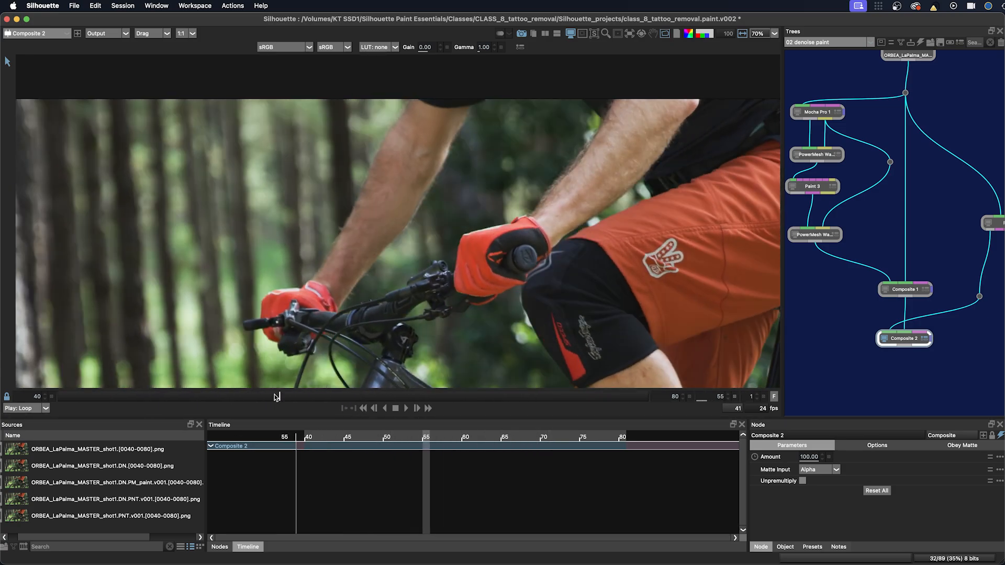
Step: Show the PowerMesh and autopaint Unwarp/Warp node tree and widen the Trees area to fit its notes
left_click_drag(940, 234, 797, 234)
left_click_drag(935, 268, 821, 143)
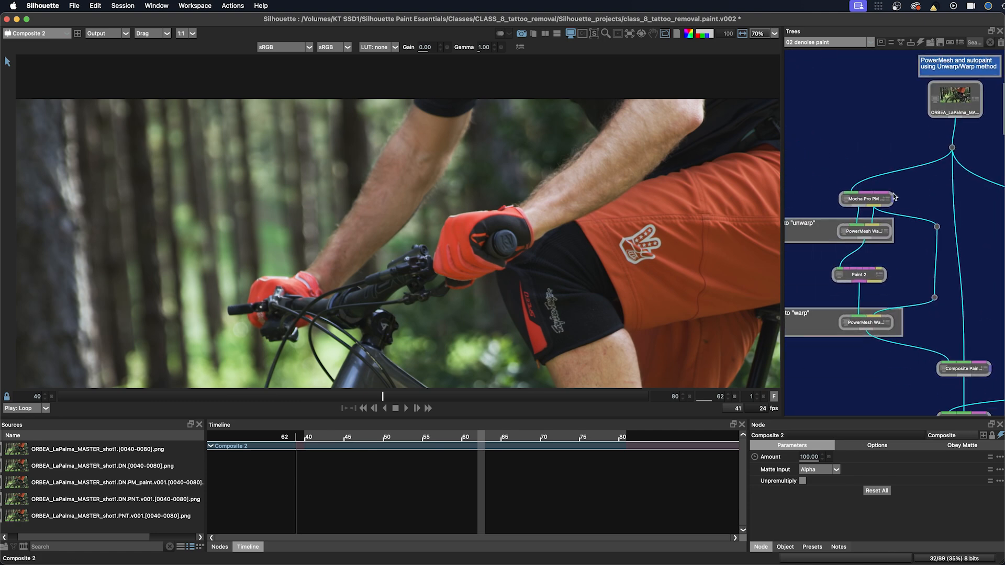
left_click_drag(906, 196, 882, 206)
left_click_drag(782, 227, 727, 227)
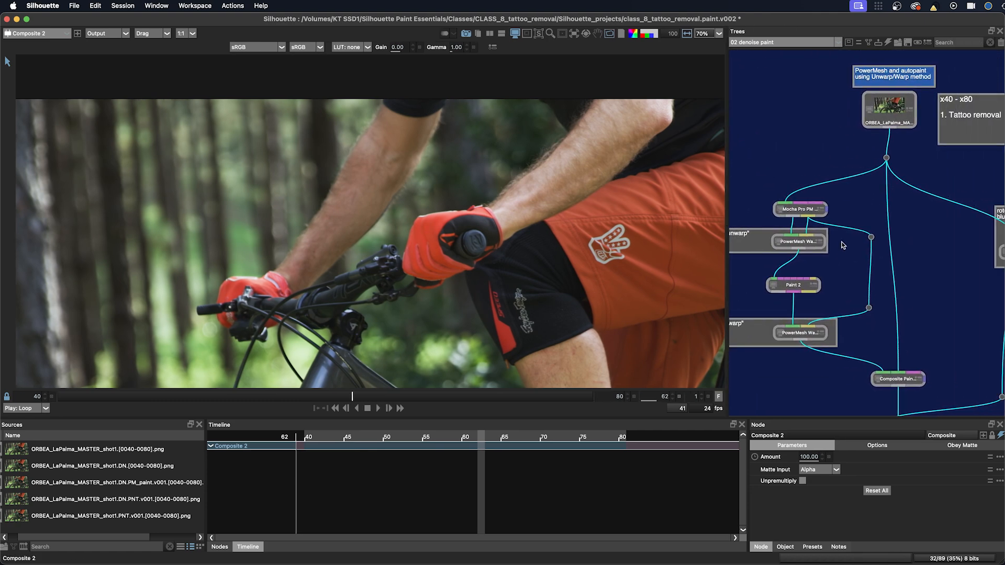
mouse_move(843, 245)
left_mouse_down()
mouse_move(884, 229)
mouse_move(836, 240)
mouse_move(837, 230)
mouse_move(842, 251)
left_mouse_up()
left_click_drag(857, 208, 928, 132)
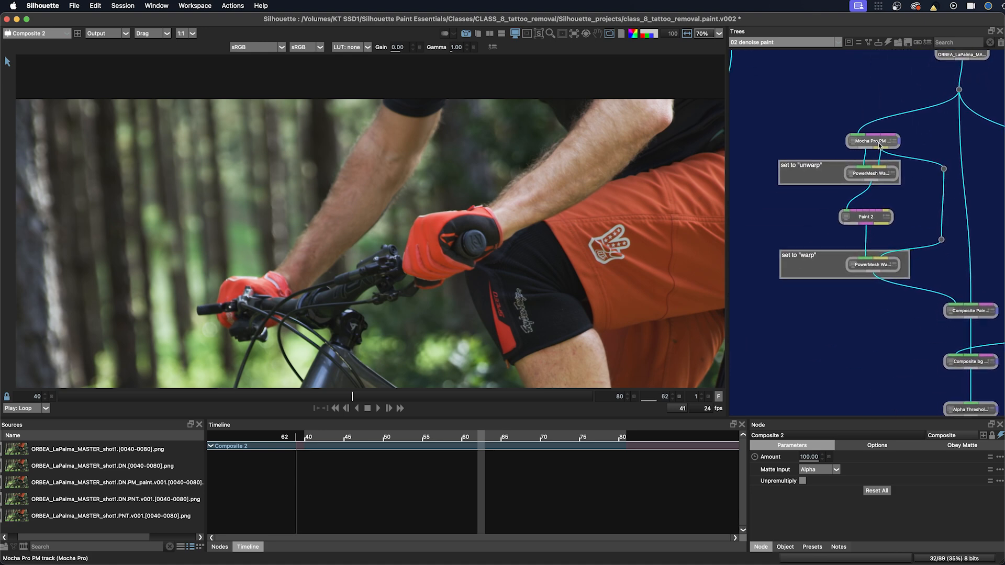
Step: View the outputs of Mocha Pro PM track, Paint 2 and the PowerMesh Warp node set to Warp in turn
left_click(877, 145)
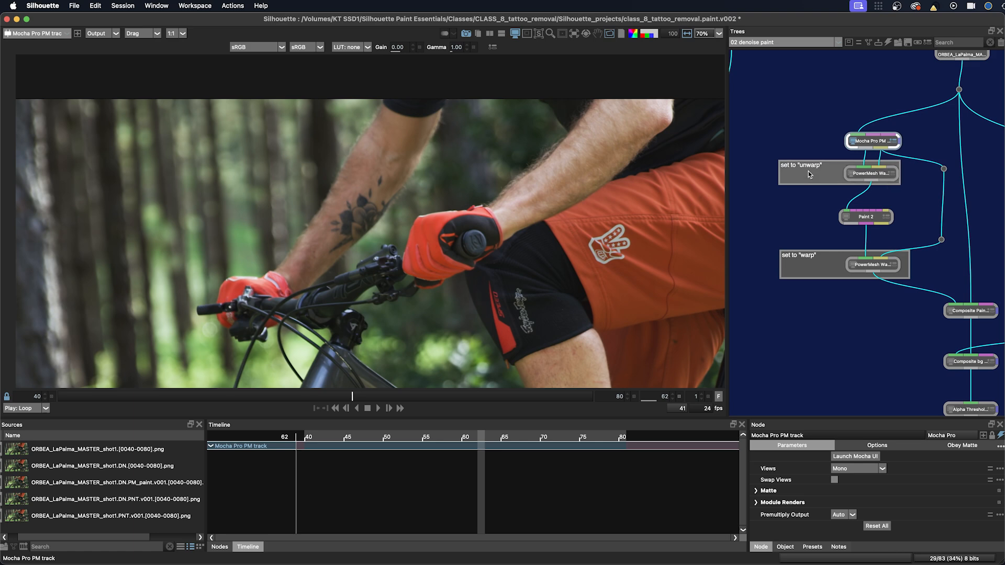
left_click(857, 218)
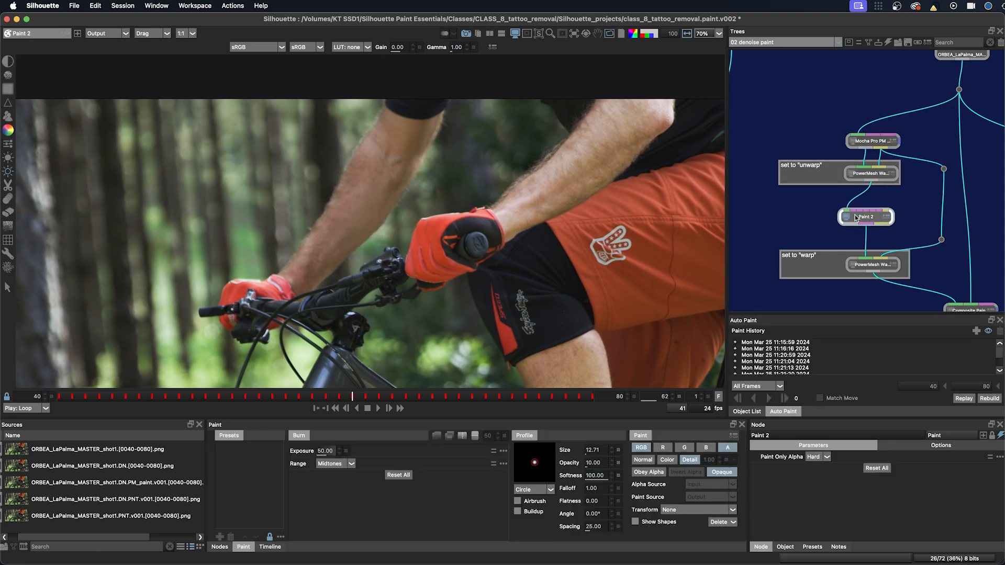
left_click(867, 267)
Step: View Composite Paint over, then scrub through Composite bg edge over paint to check the arm, ending at frame 64
left_click_drag(897, 336, 818, 292)
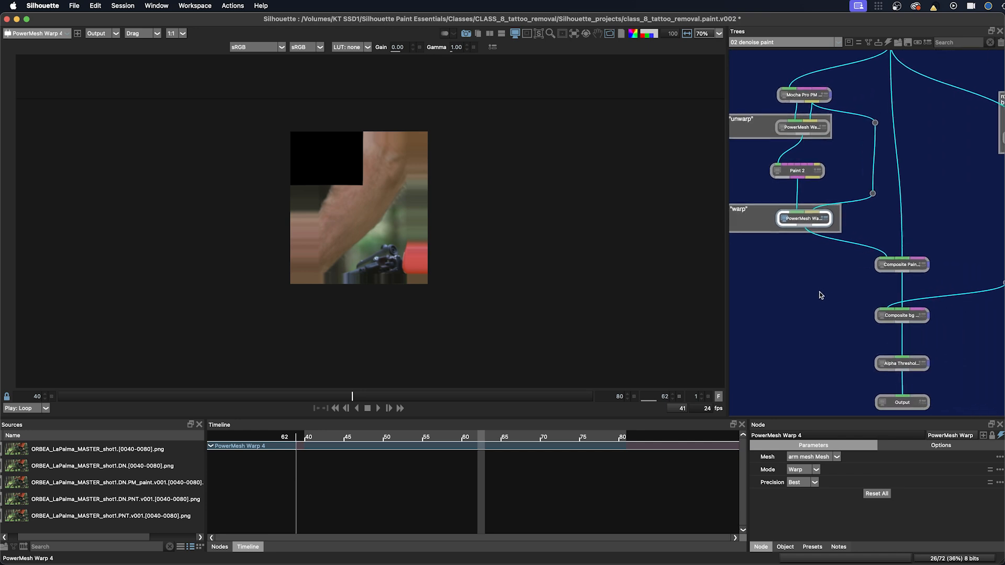
left_click(906, 270)
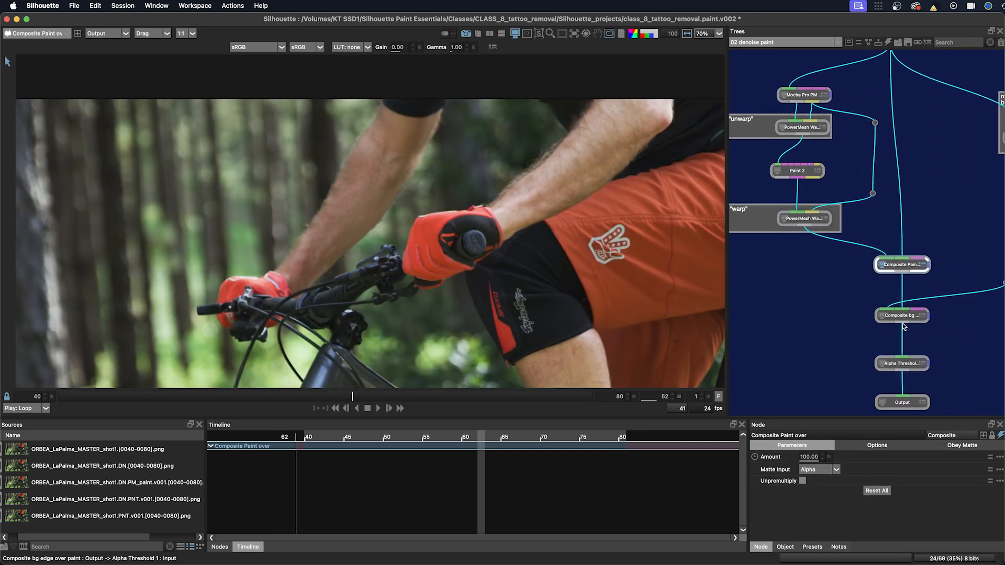
left_click_drag(845, 324, 796, 308)
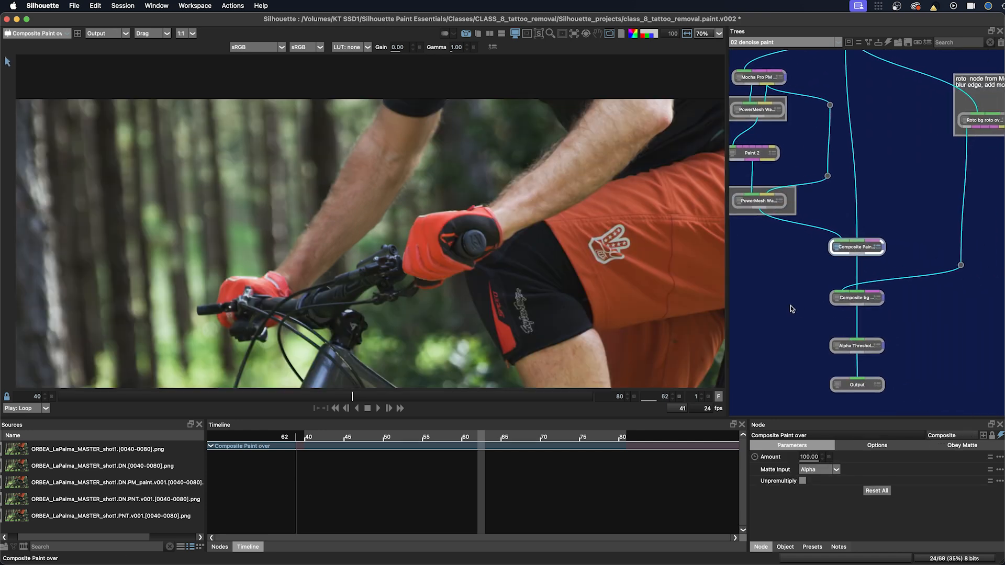
left_click(856, 299)
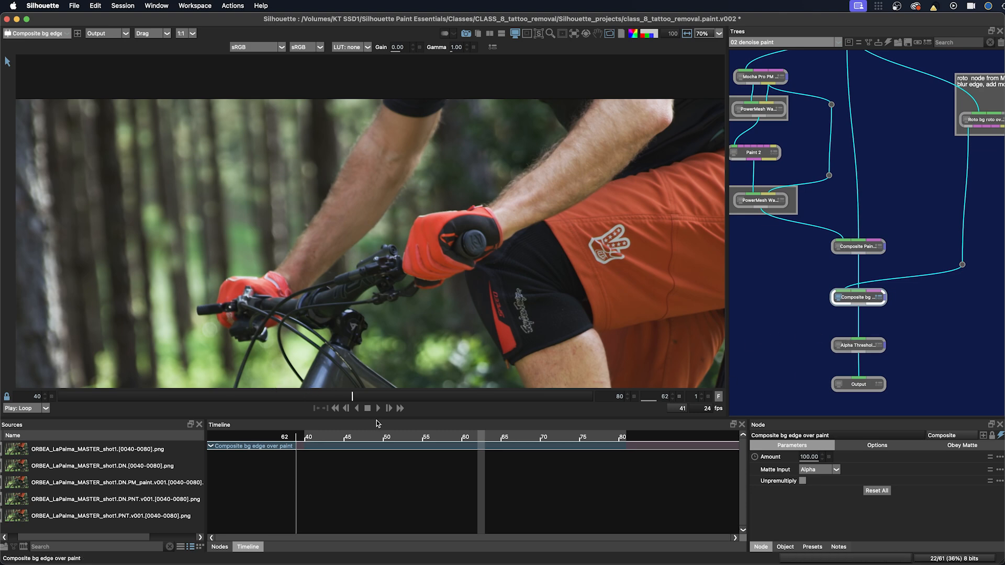
left_click_drag(372, 399, 440, 402)
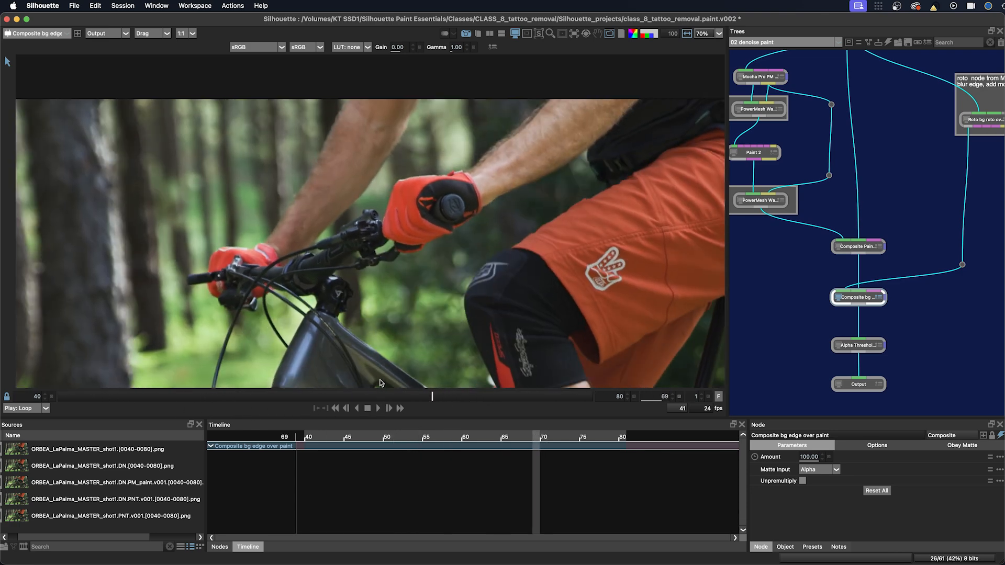
left_click_drag(380, 383, 379, 264)
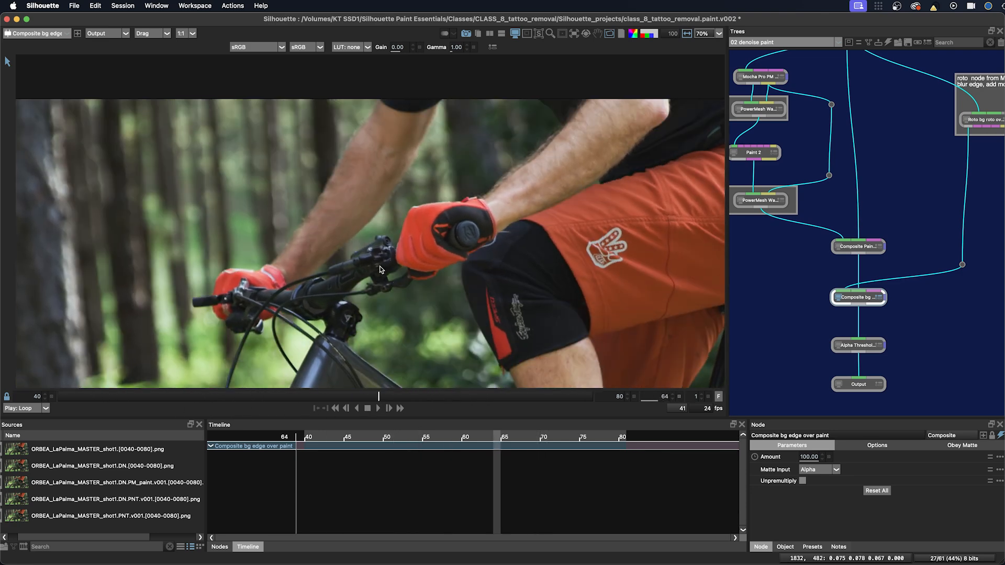
Step: View the Alpha Threshold 1 result, then scrub through the Output node's result across the shot, ending at frame 53
left_click(857, 347)
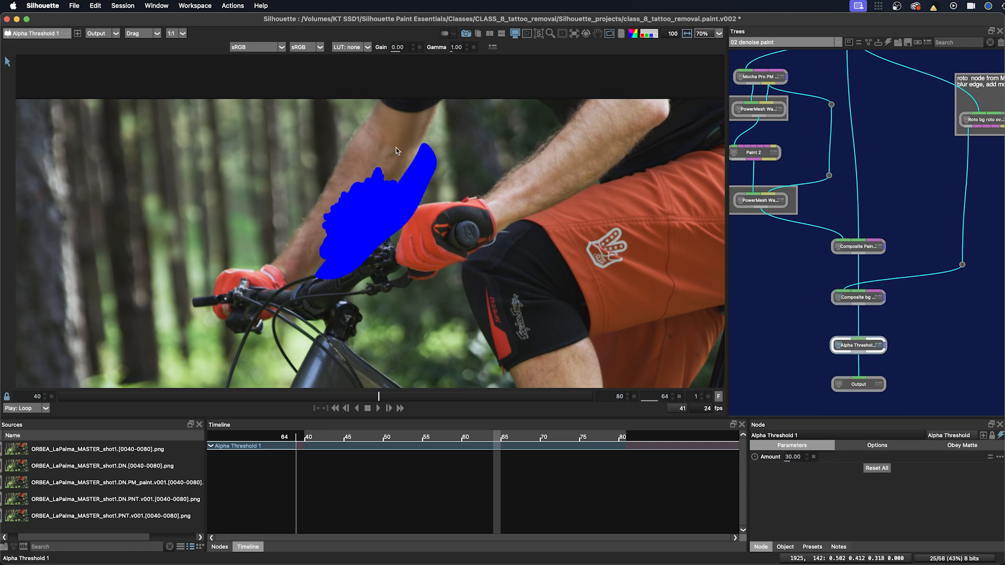
left_click(854, 386)
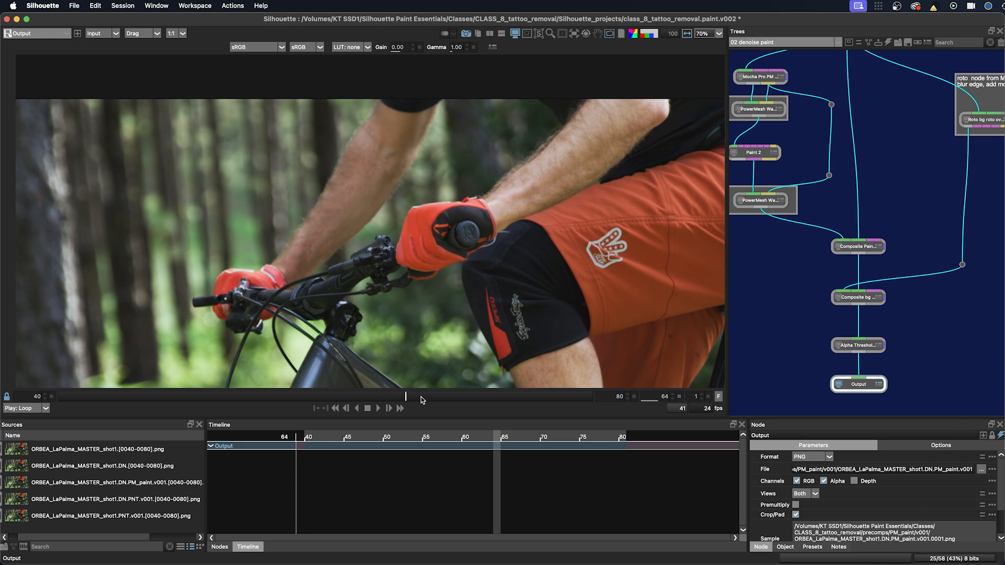
left_click_drag(421, 397, 462, 398)
left_click_drag(594, 402, 33, 395)
left_click_drag(104, 393, 208, 393)
left_click_drag(136, 403, 233, 402)
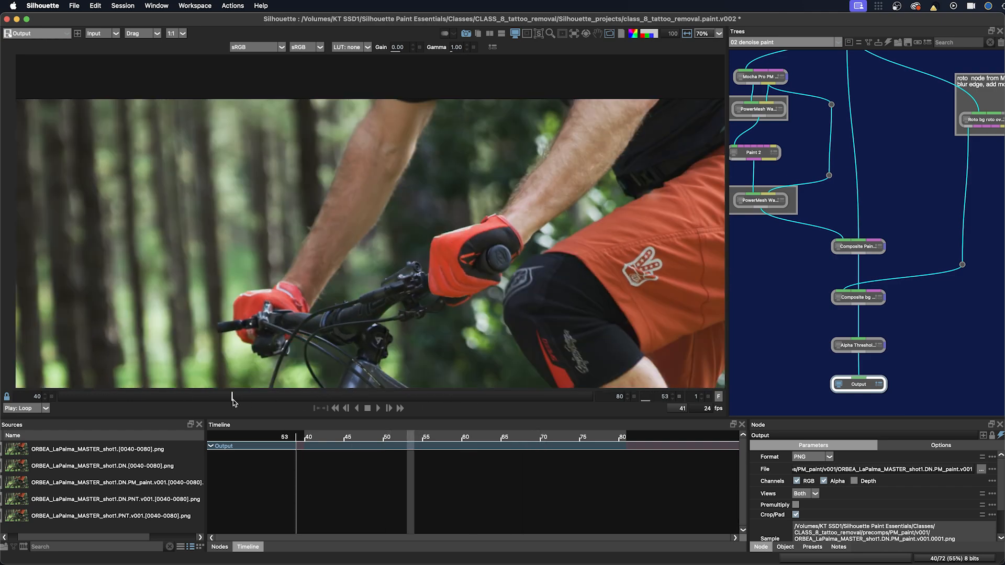